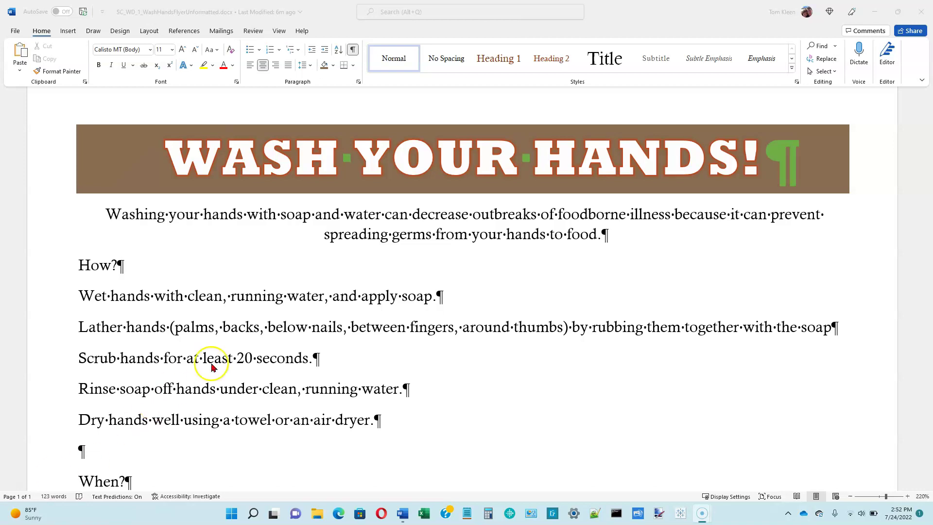
Step: Try margin selections of the intro's first line, whole paragraph and entire document
left_click(247, 217)
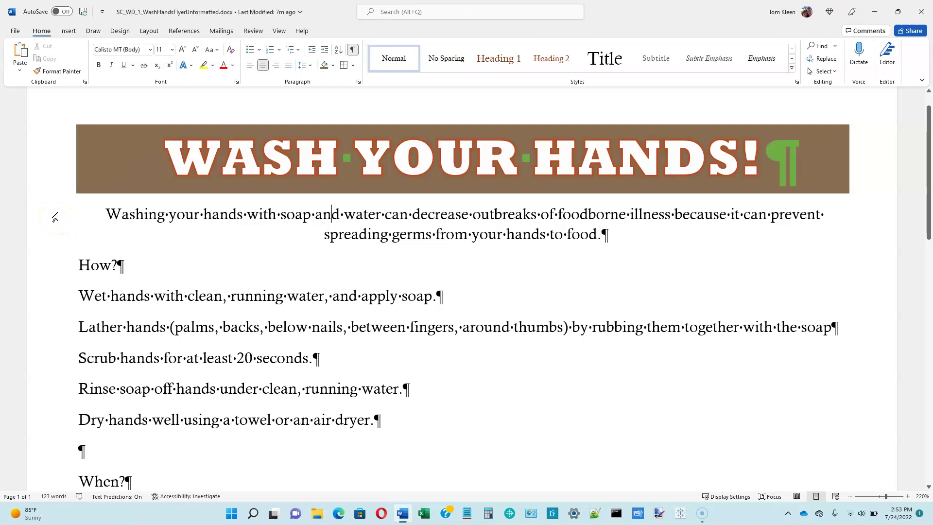
left_click(54, 217)
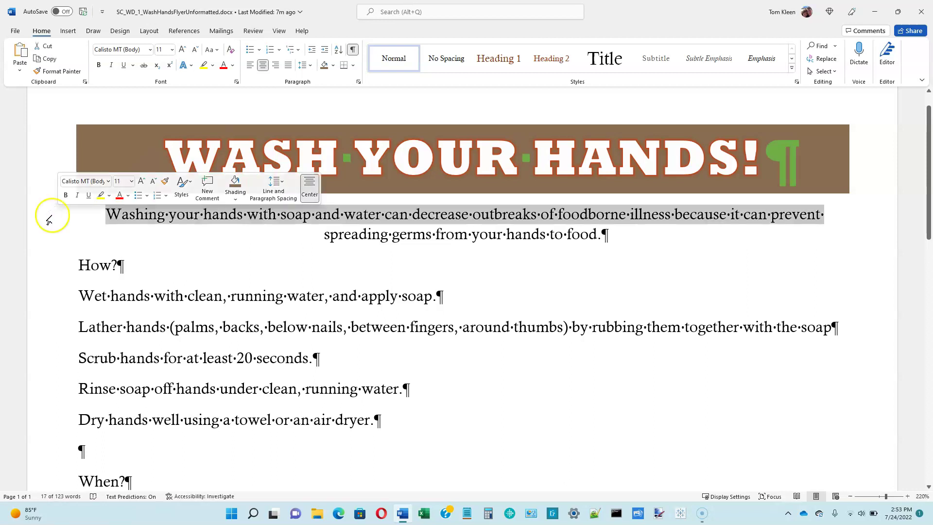
left_click(215, 262)
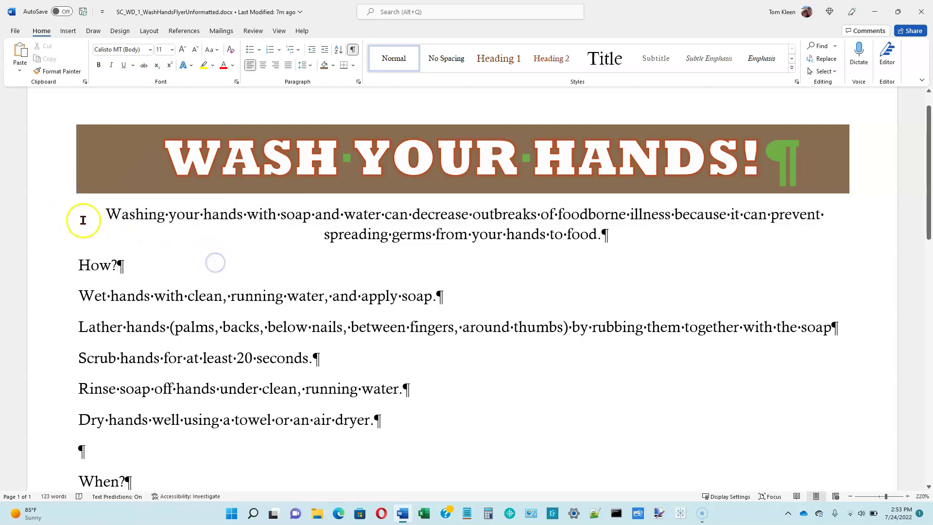
double_click(47, 220)
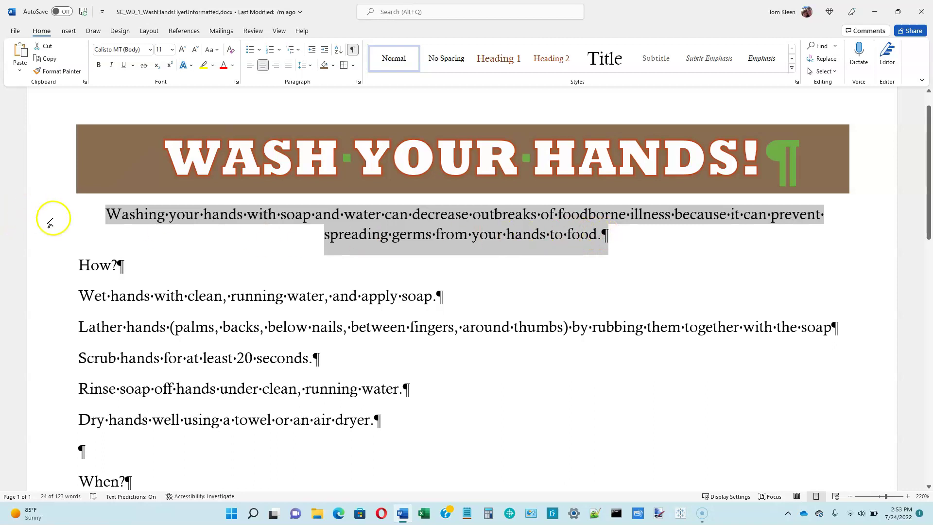
left_click(219, 258)
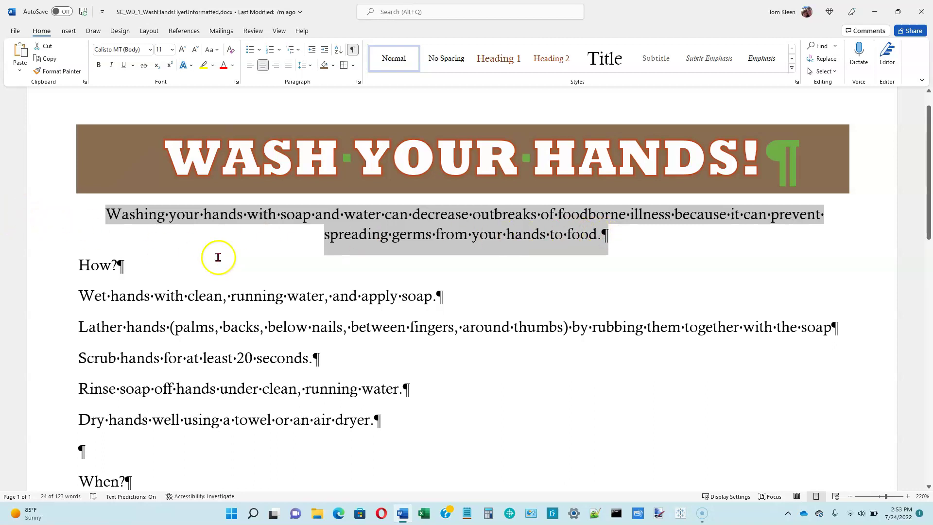
triple_click(43, 223)
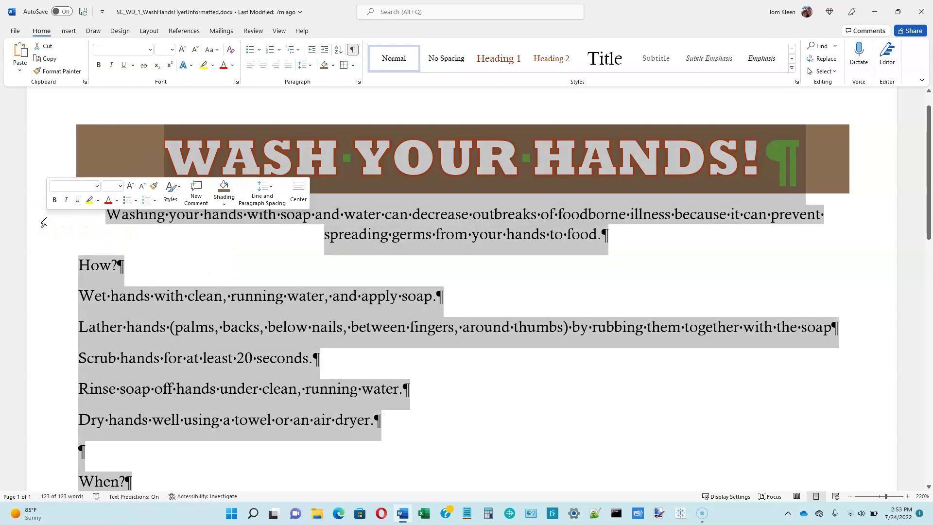
left_click(92, 221)
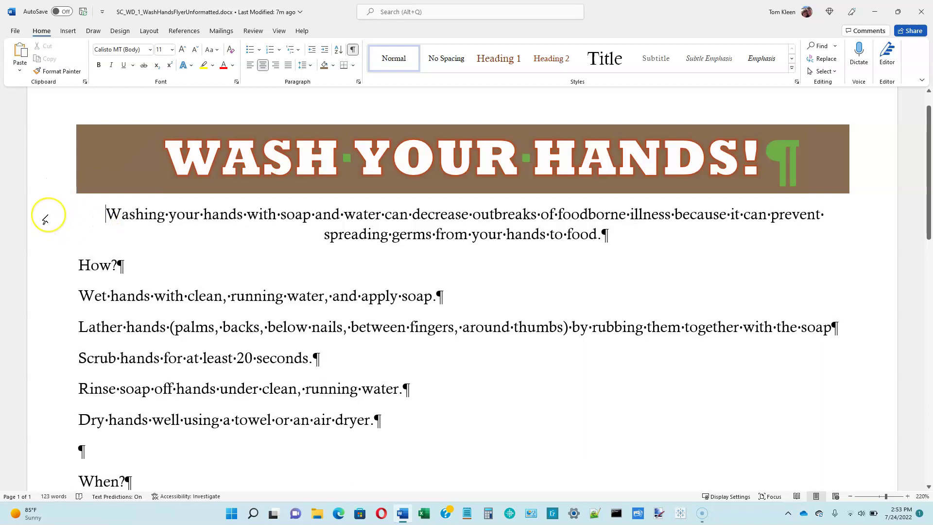
Step: Colour the intro paragraph with the dark red-brown theme shade
double_click(45, 220)
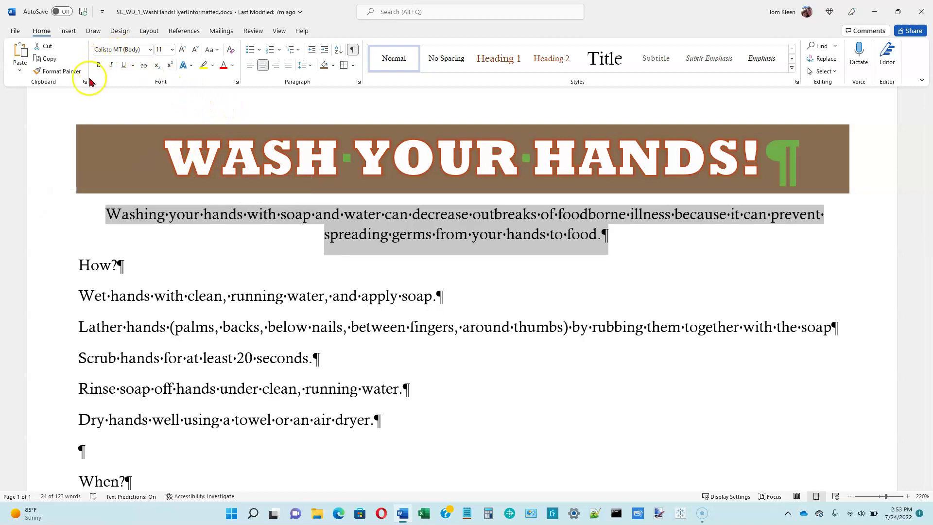
left_click(231, 67)
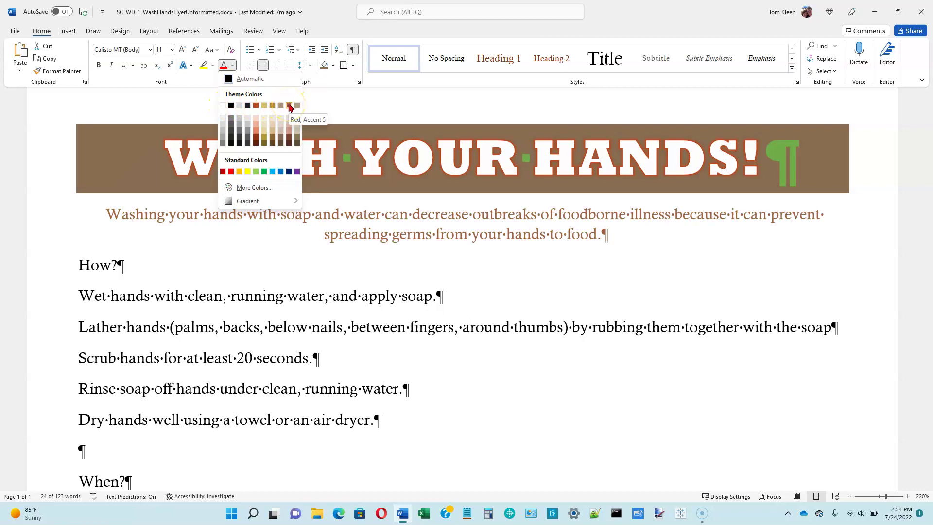
left_click(289, 138)
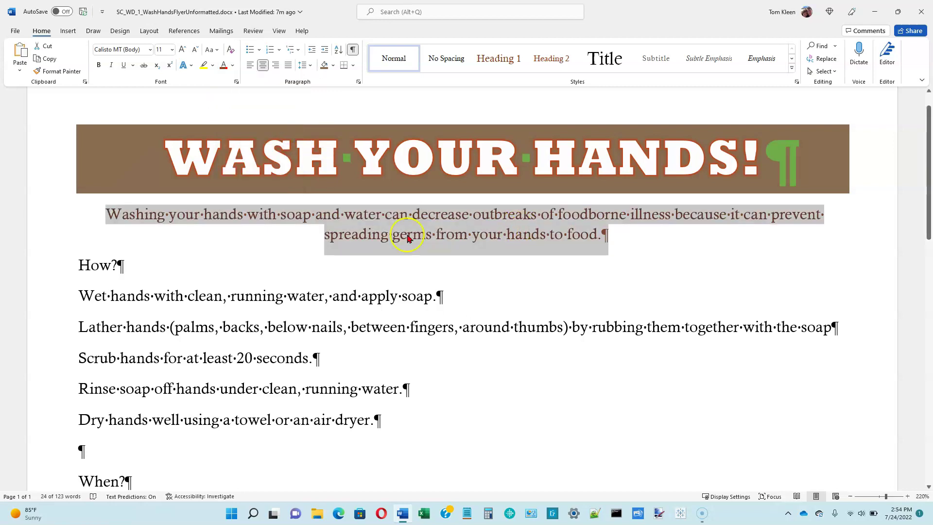
left_click(129, 266)
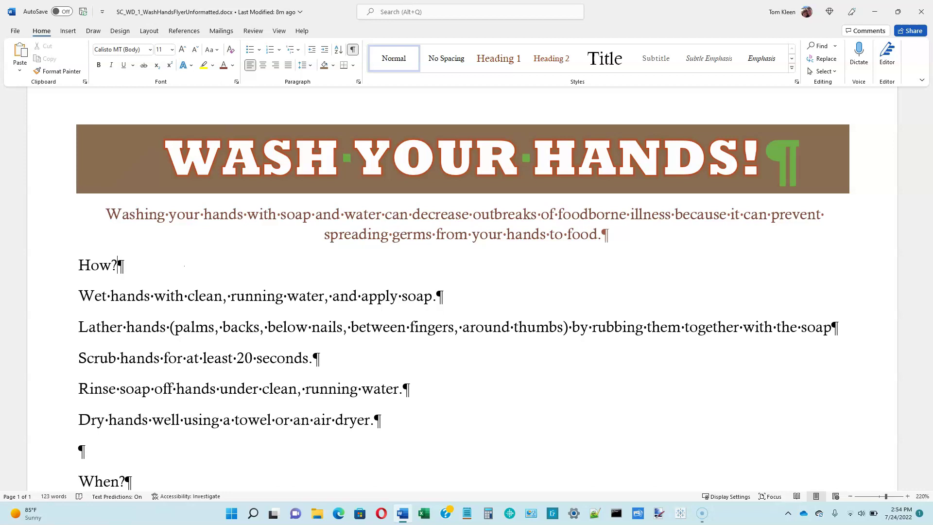
Step: Set the whole intro paragraph's font size to 22 pt
left_click(57, 223)
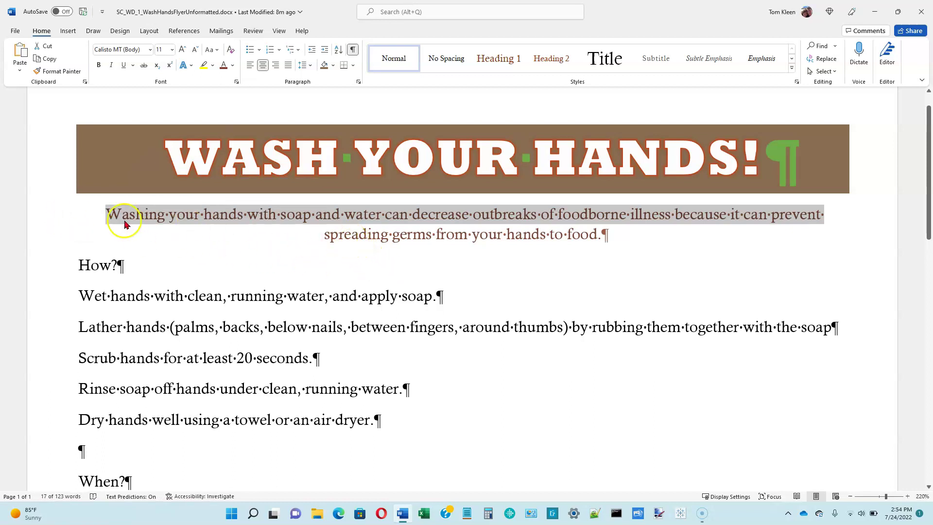
double_click(41, 233)
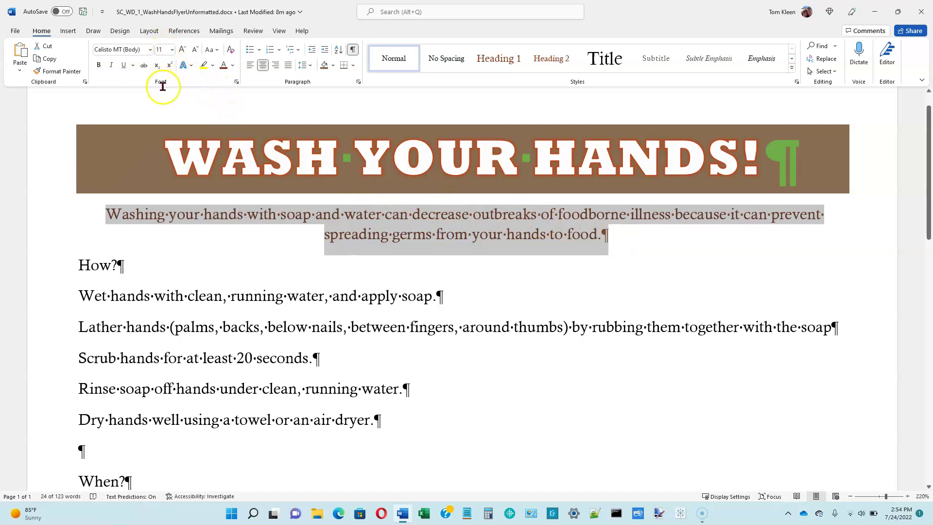
left_click(172, 50)
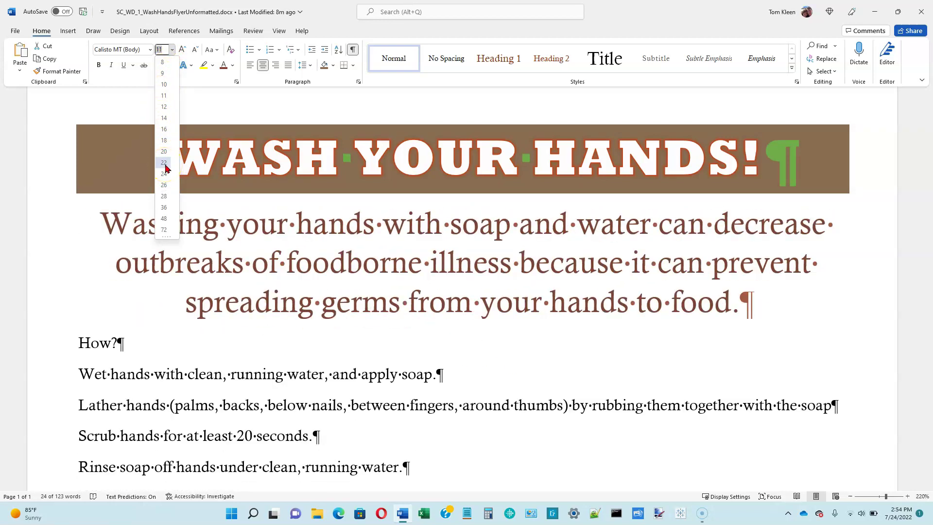
left_click(166, 50)
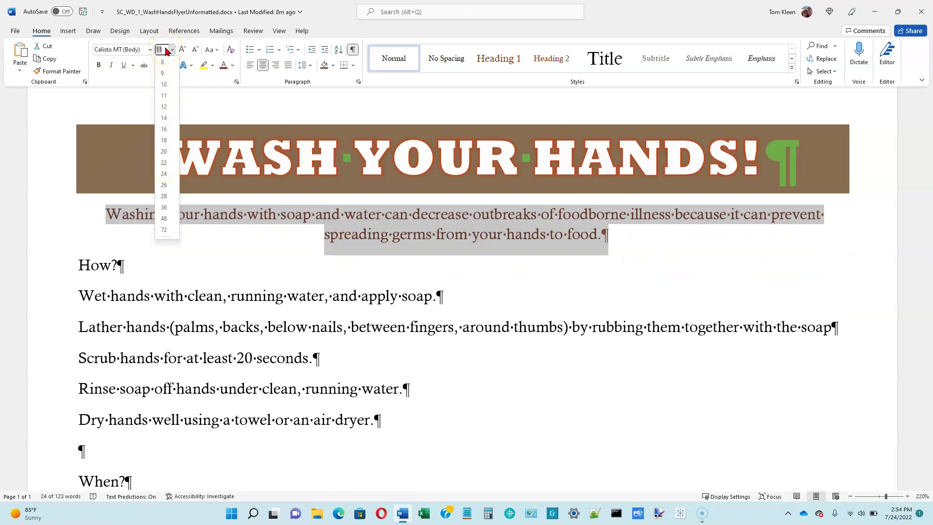
type("22")
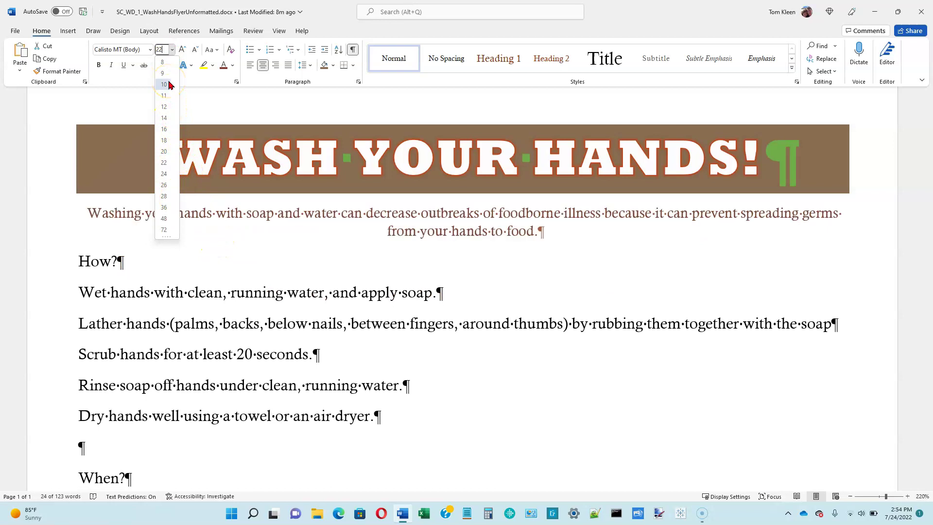
key("Return")
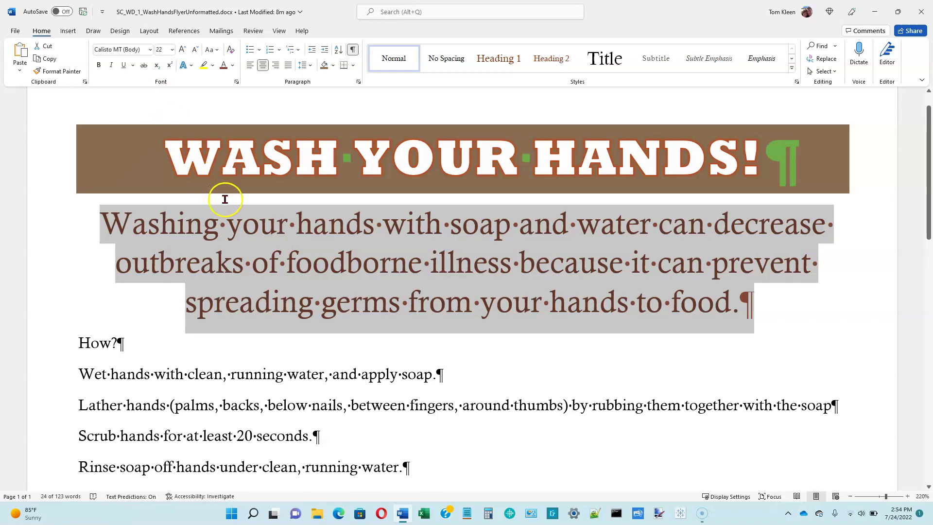
left_click(139, 355)
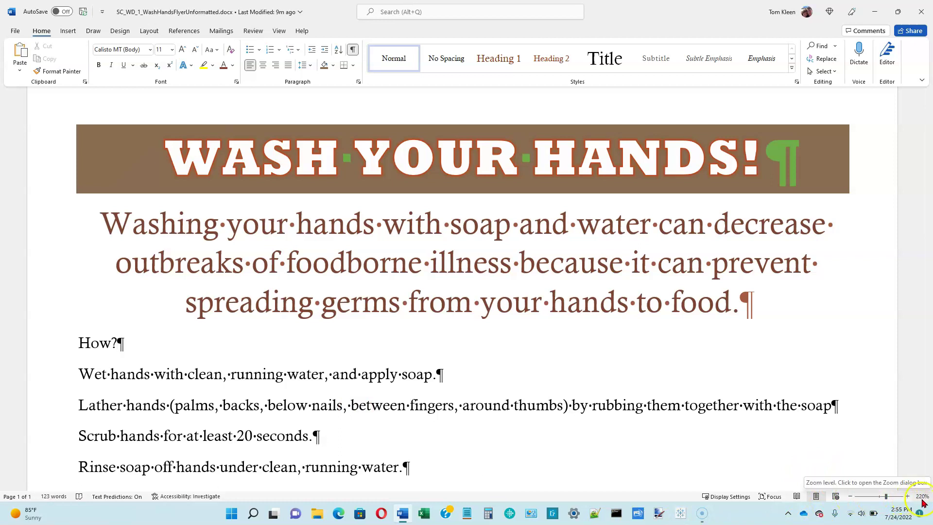
Step: Zoom out to 120% so the When? section and foodworkers.com line show
left_click(850, 497)
left_click(850, 496)
left_click(850, 496)
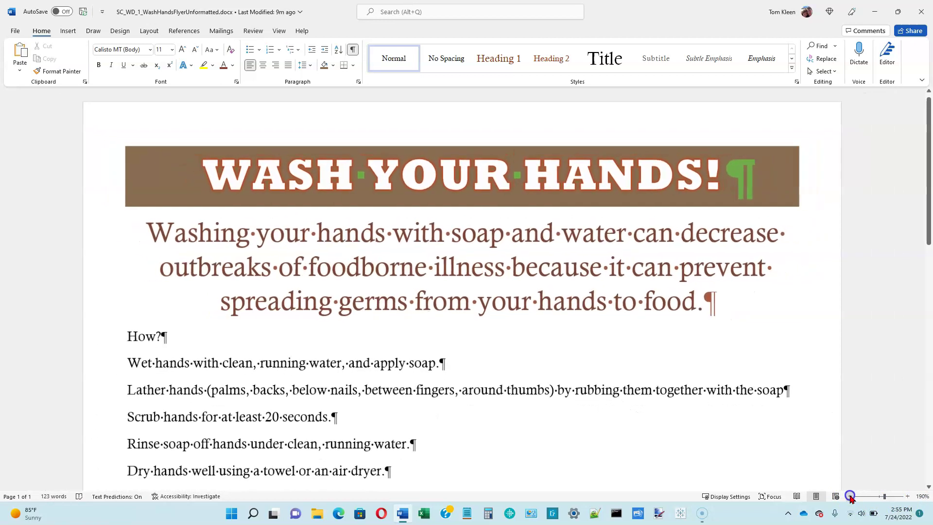
left_click(851, 496)
left_click(851, 497)
left_click(850, 497)
left_click(851, 497)
left_click(850, 497)
left_click(850, 497)
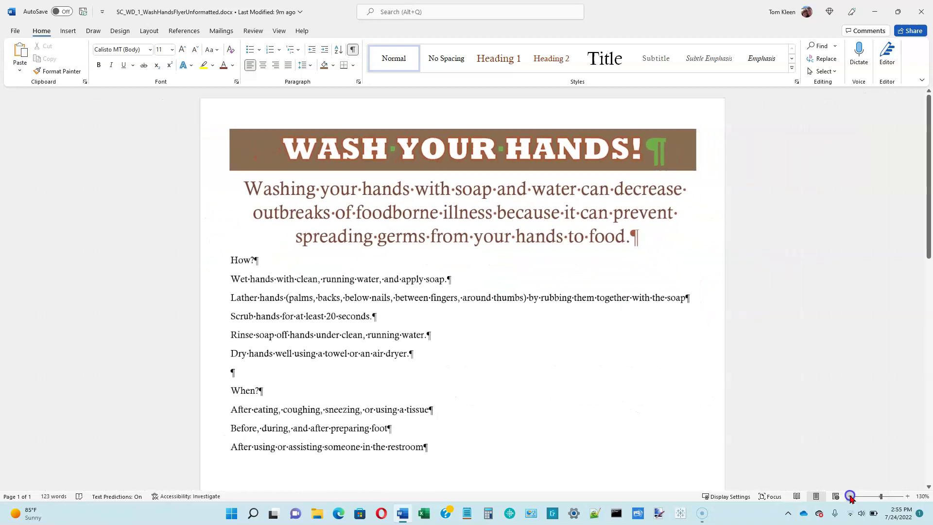
left_click(850, 496)
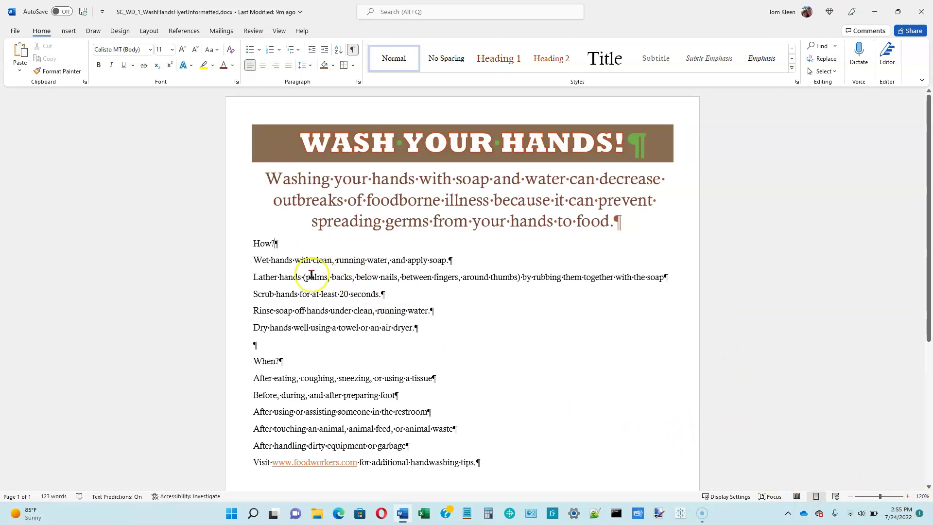
left_click(461, 437)
left_click(348, 374)
left_click(239, 249)
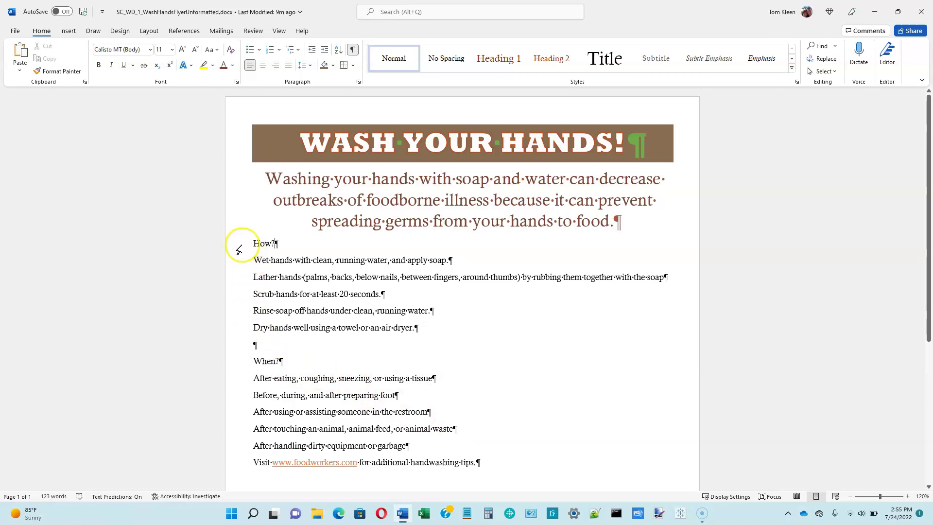
left_click_drag(238, 249, 227, 445)
left_click(381, 478)
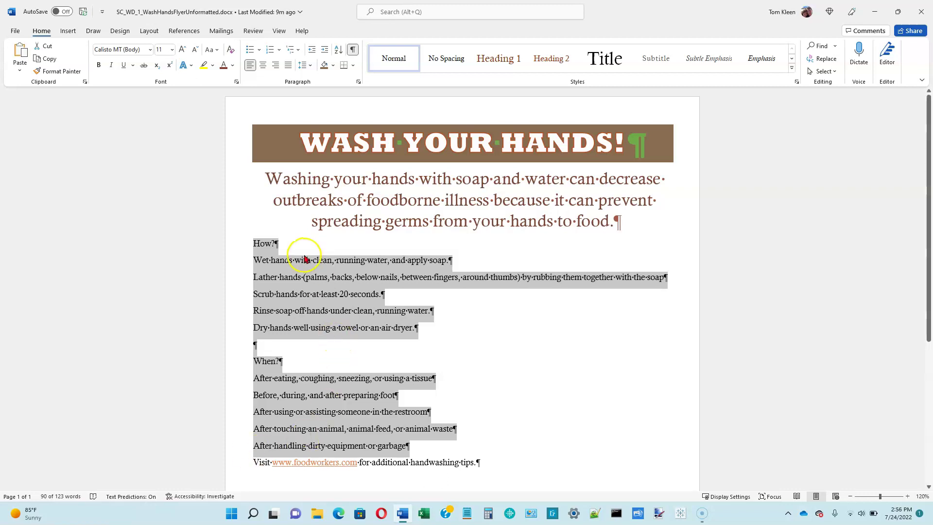
left_click(172, 50)
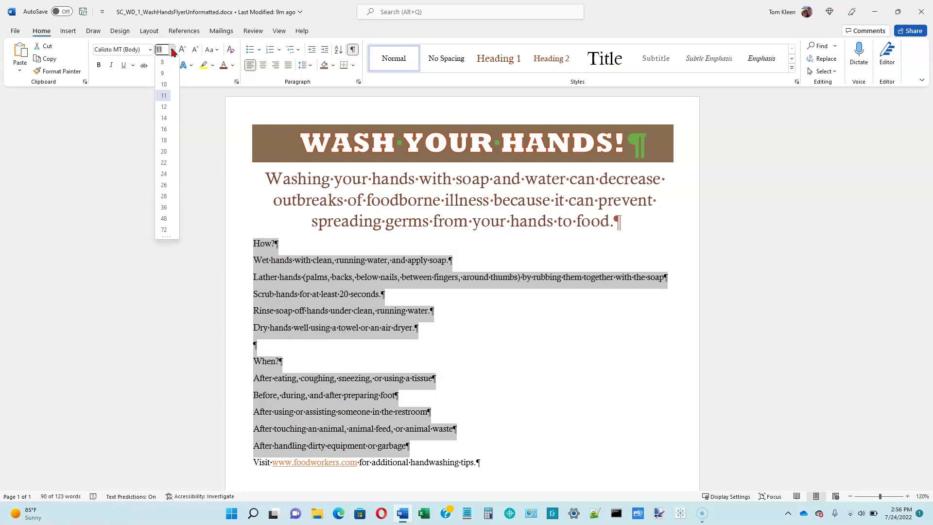
left_click(165, 155)
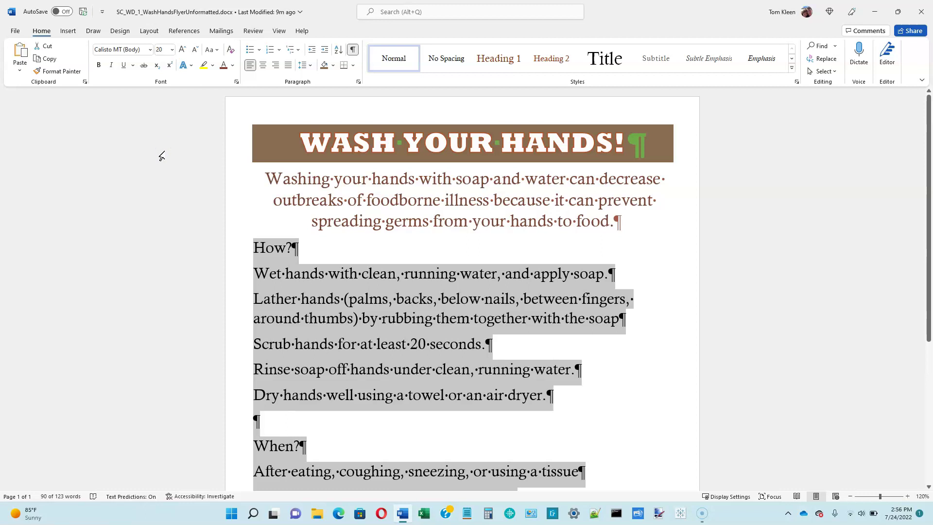
left_click(557, 407)
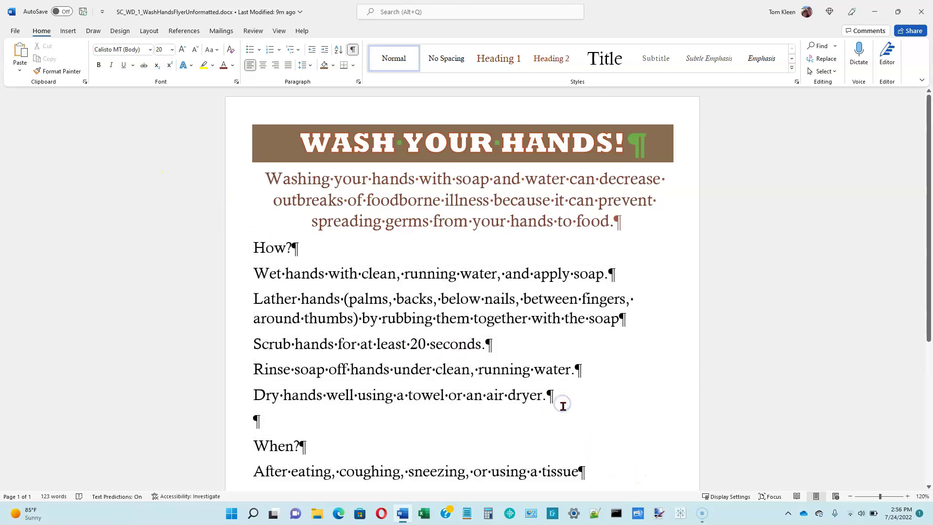
left_click(236, 282)
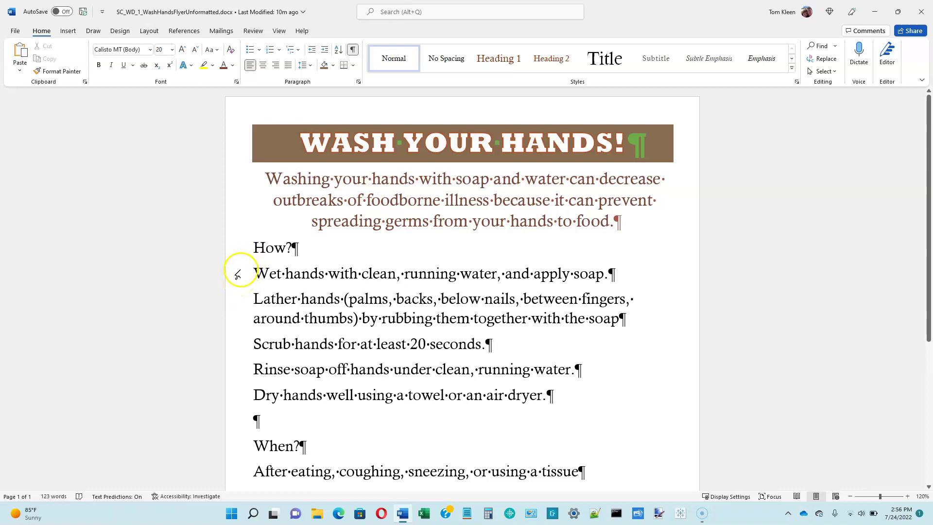
Step: Select the five How? steps from Wet hands to Dry hands and show numbering formats
left_click_drag(238, 272, 235, 391)
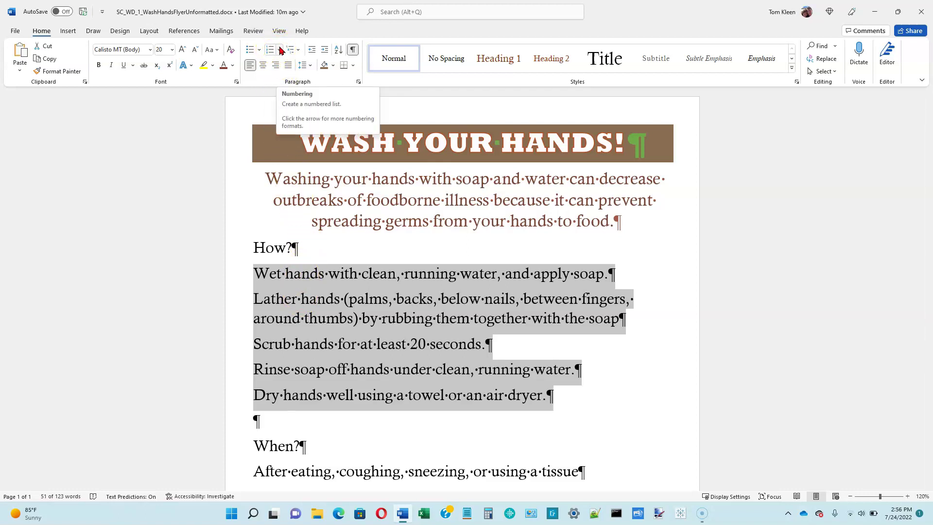
left_click(285, 88)
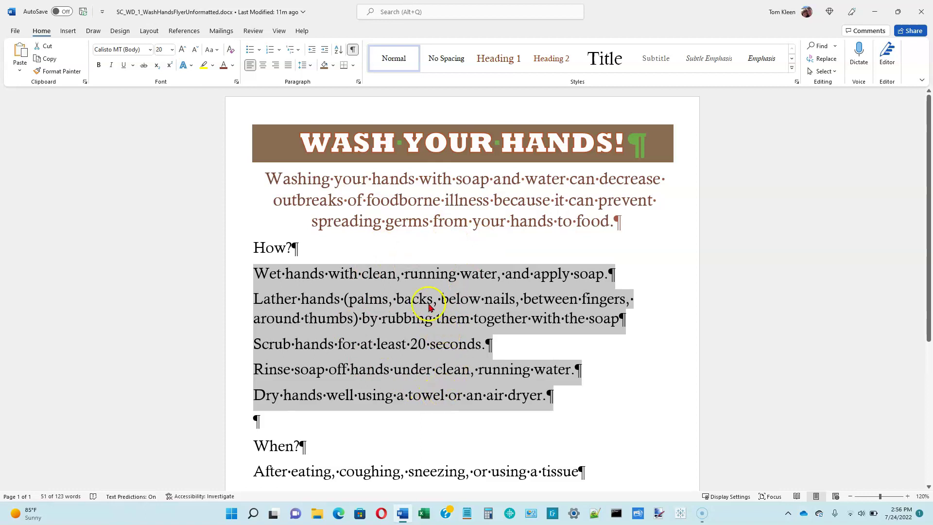
left_click(279, 53)
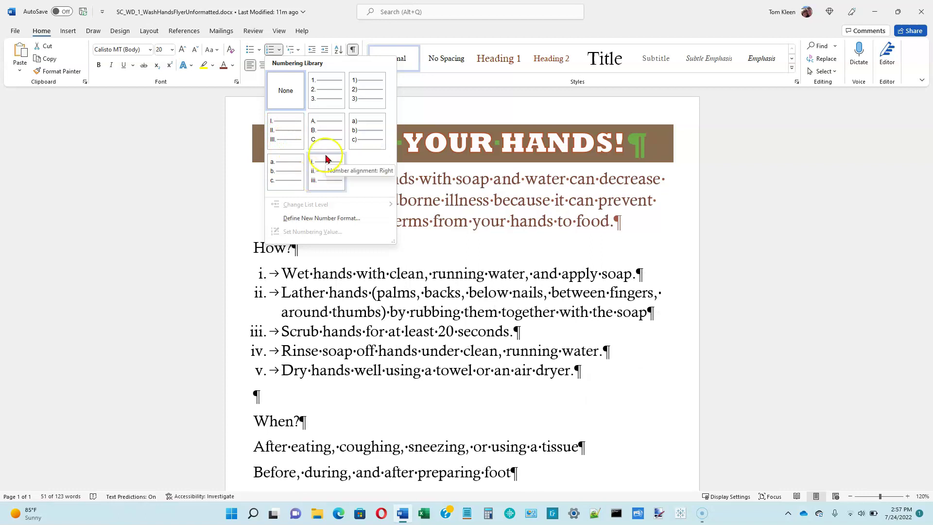
Step: Apply 1. 2. 3. numbering to the How? steps and remove the stray empty item
left_click(325, 94)
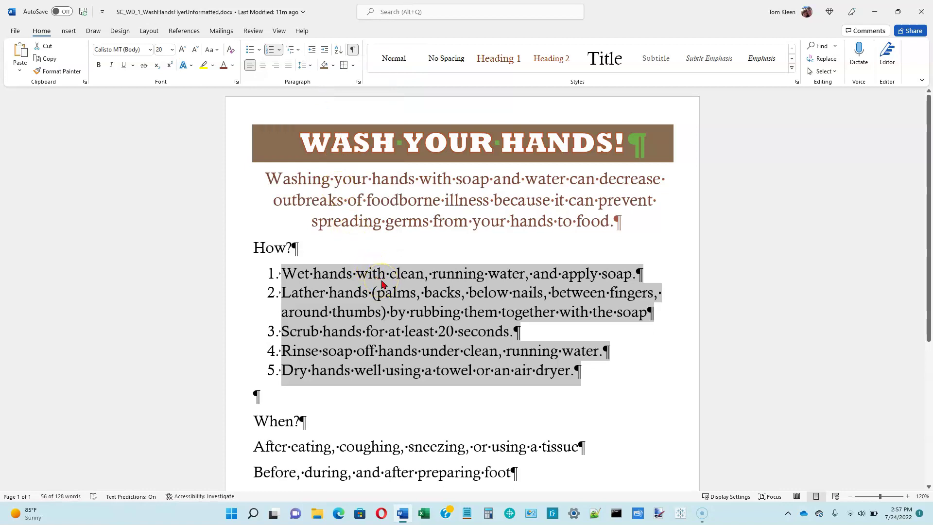
left_click(638, 274)
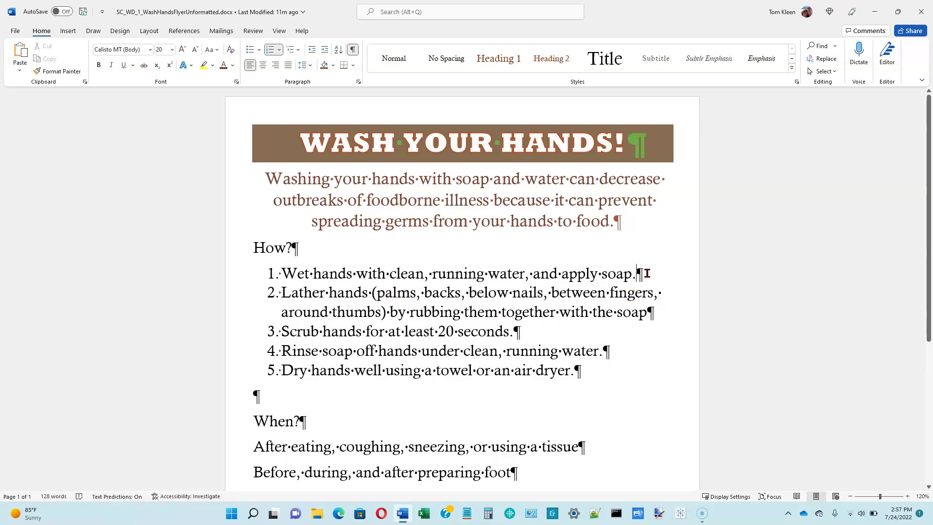
key("Return")
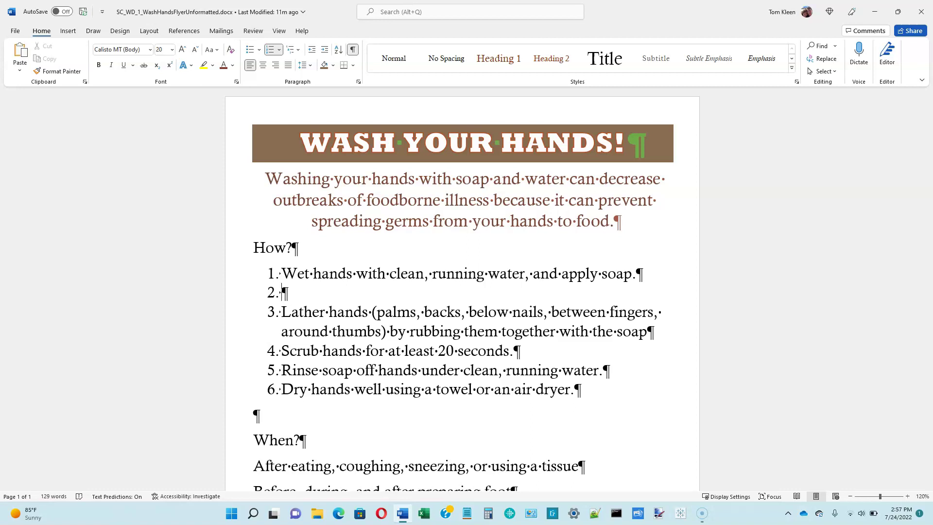
key("BackSpace")
key("BackSpace")
key("BackSpace")
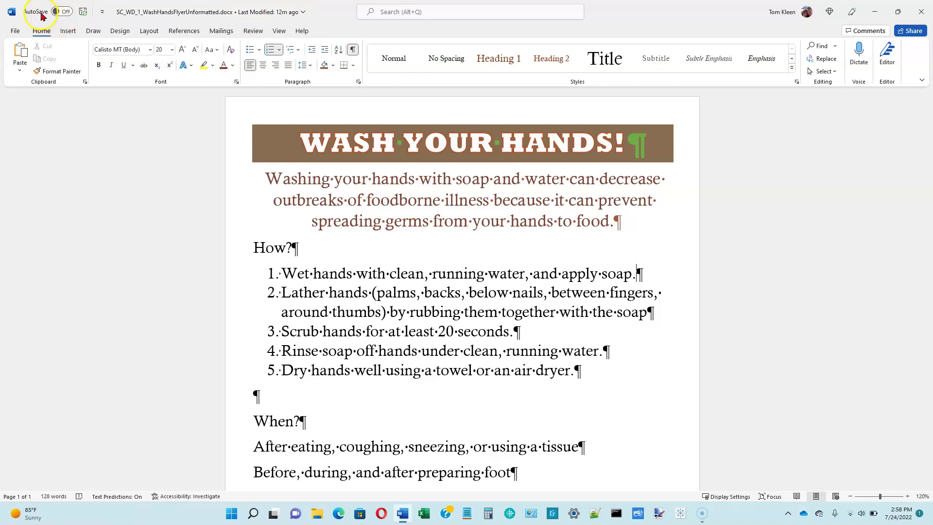
Step: Save the flyer and switch AutoSave on
left_click(84, 12)
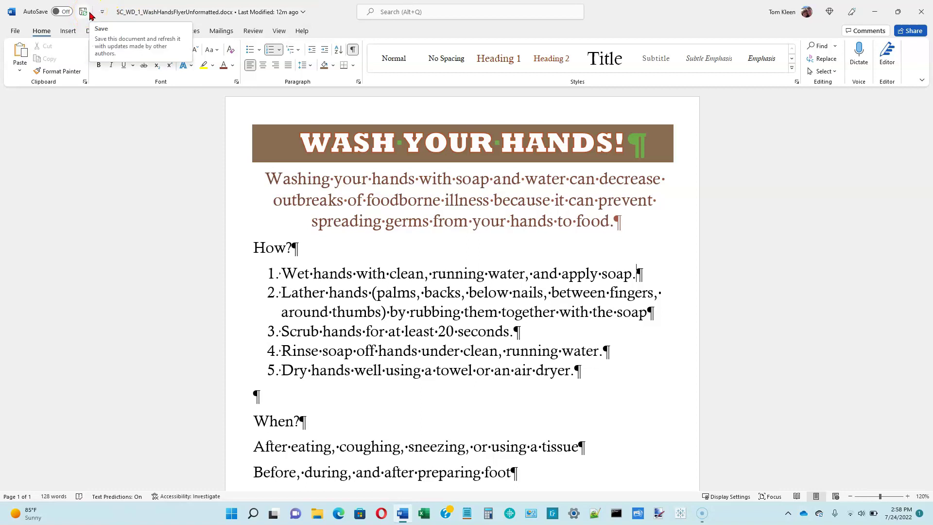
left_click(35, 16)
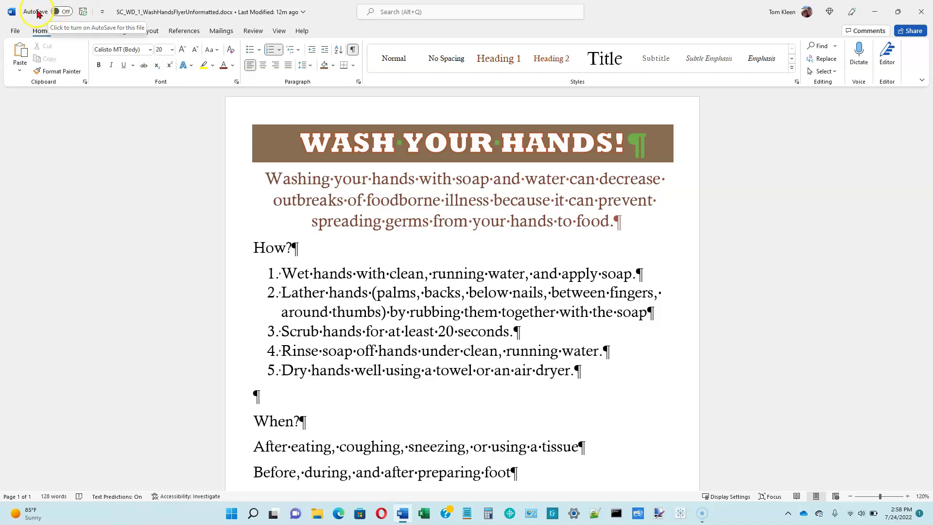
left_click(37, 13)
Step: Add Undo and Redo to the Quick Access Toolbar
left_click(102, 13)
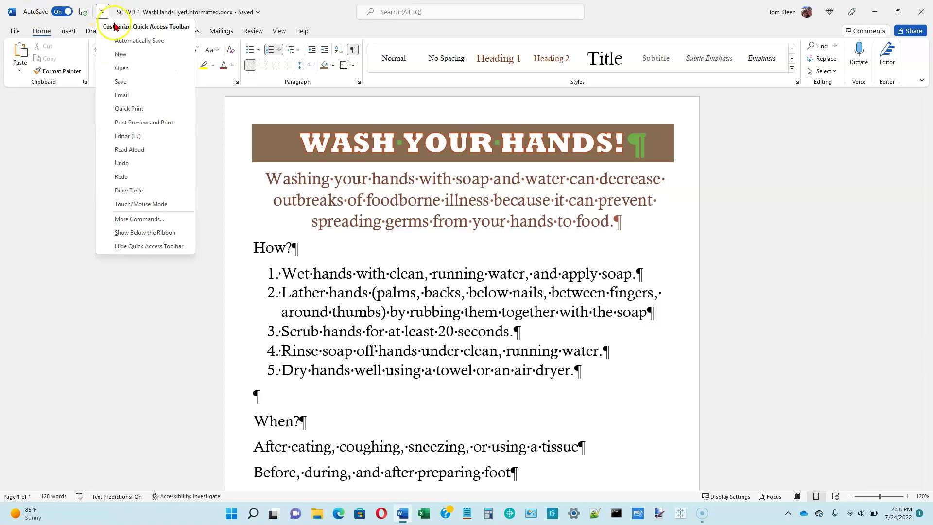
left_click(135, 168)
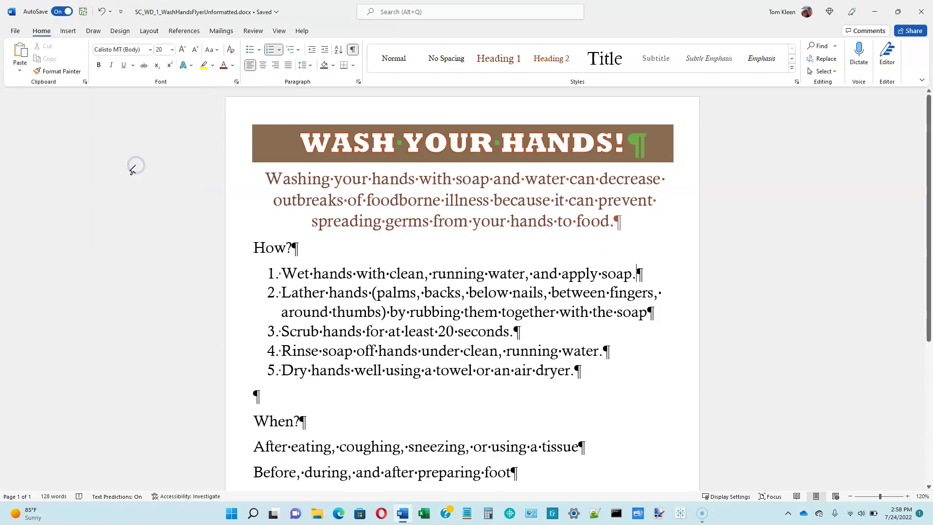
left_click(122, 13)
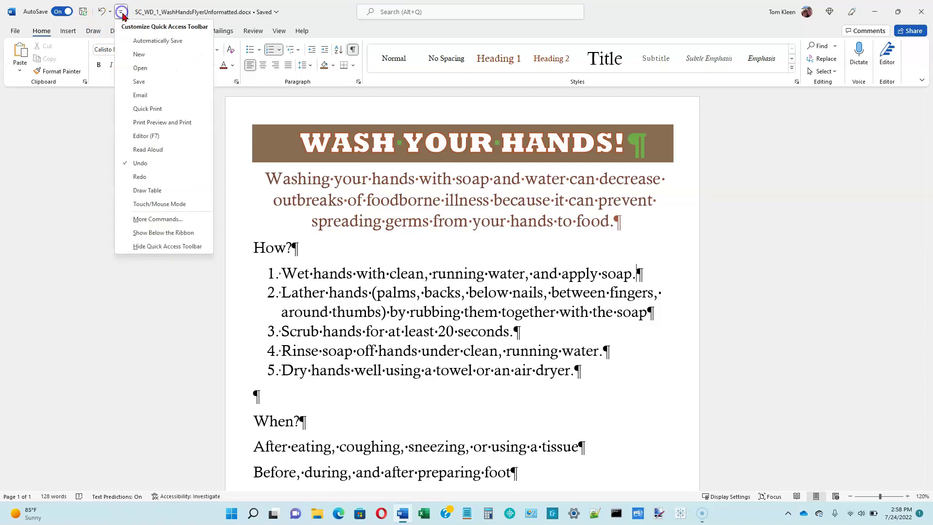
left_click(151, 177)
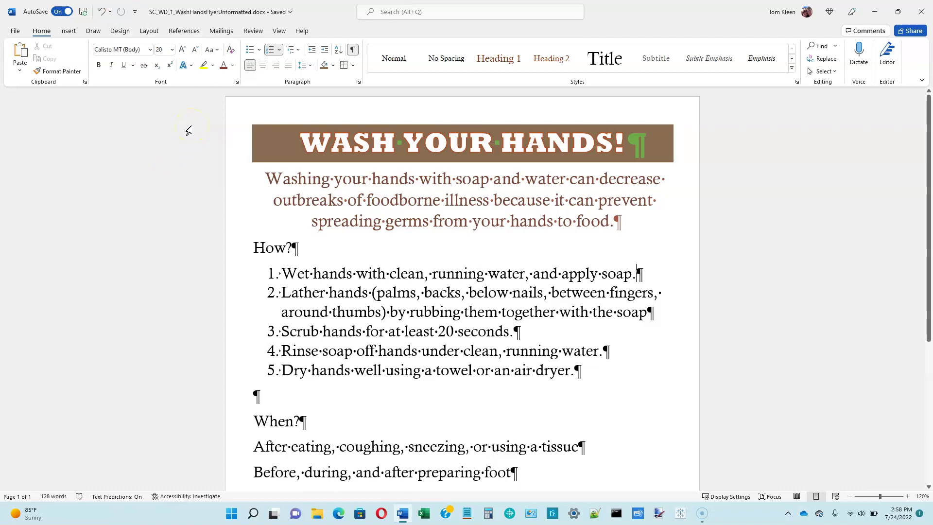
left_click(122, 13)
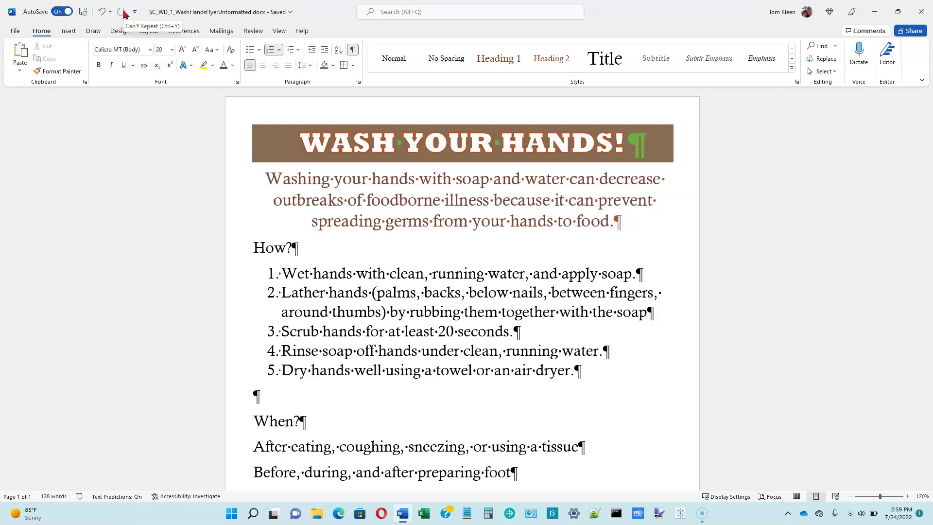
left_click(120, 13)
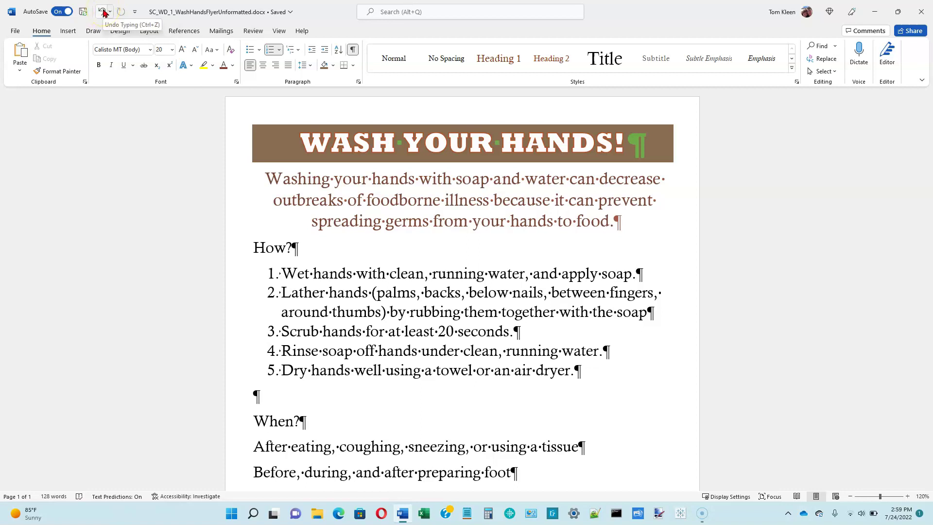
left_click(103, 12)
left_click(103, 12)
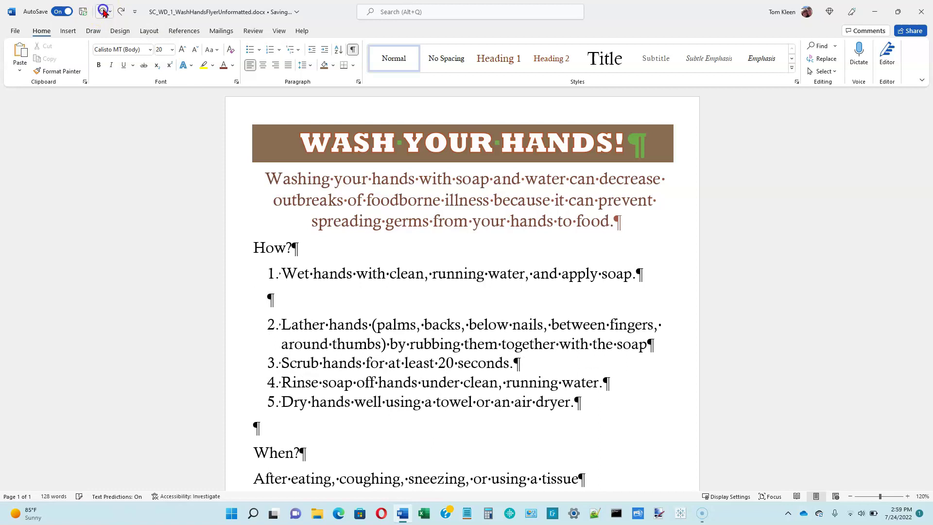
left_click(103, 12)
left_click(103, 12)
left_click(103, 12)
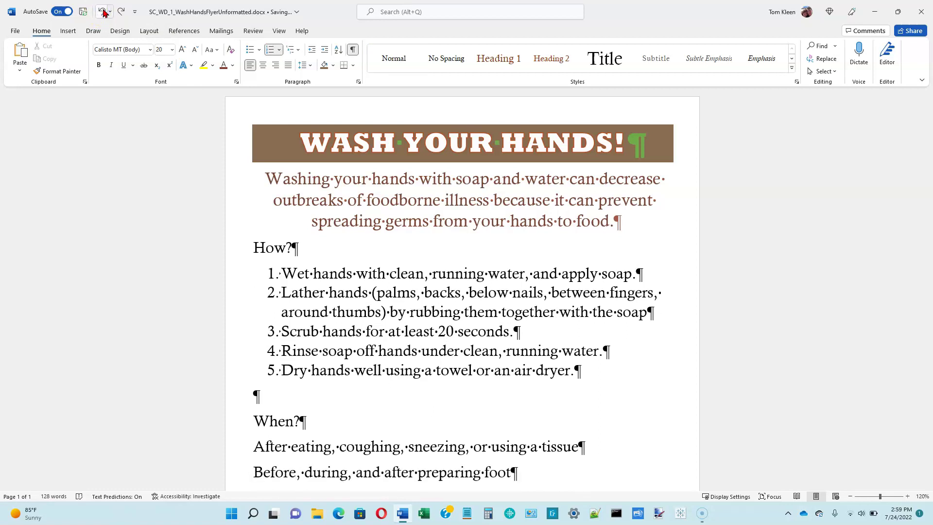
left_click(103, 12)
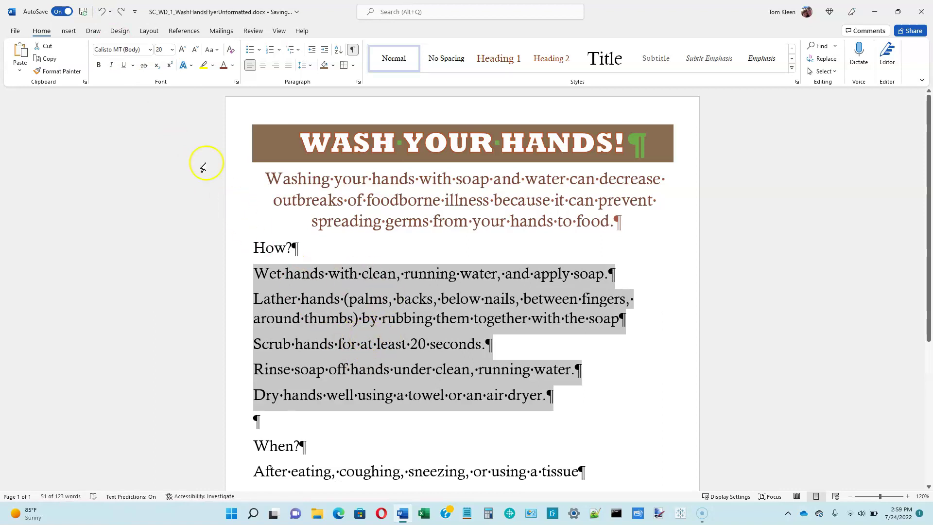
left_click(121, 12)
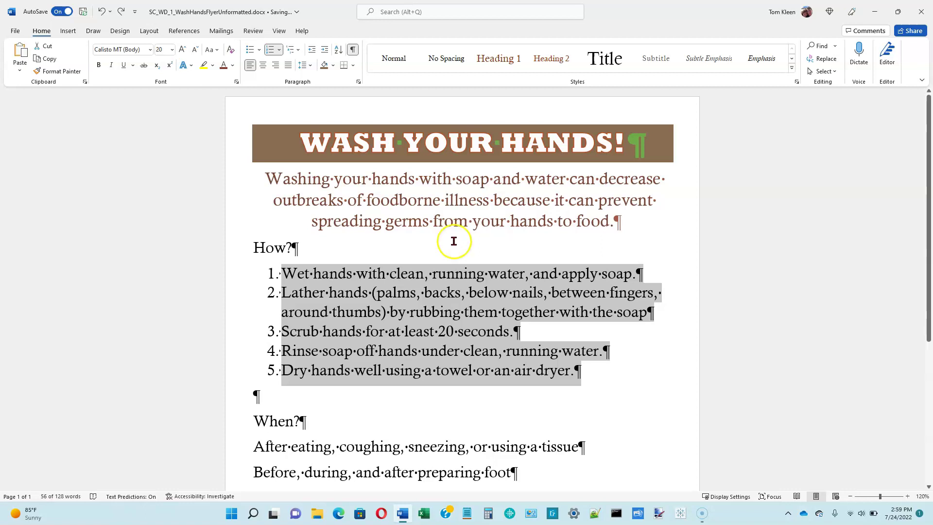
Step: Give the five When? lines filled round bullets
scroll(458, 238, "down", 3)
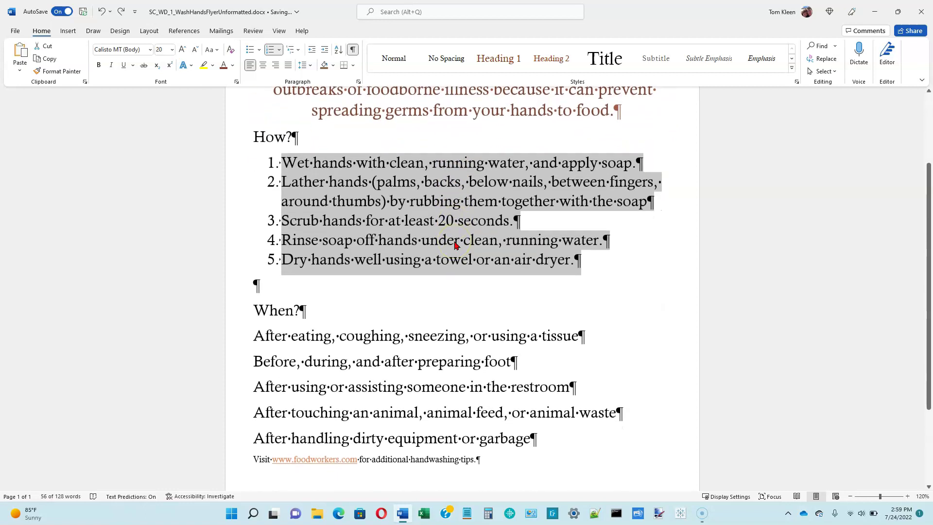
scroll(454, 245, "down", 1)
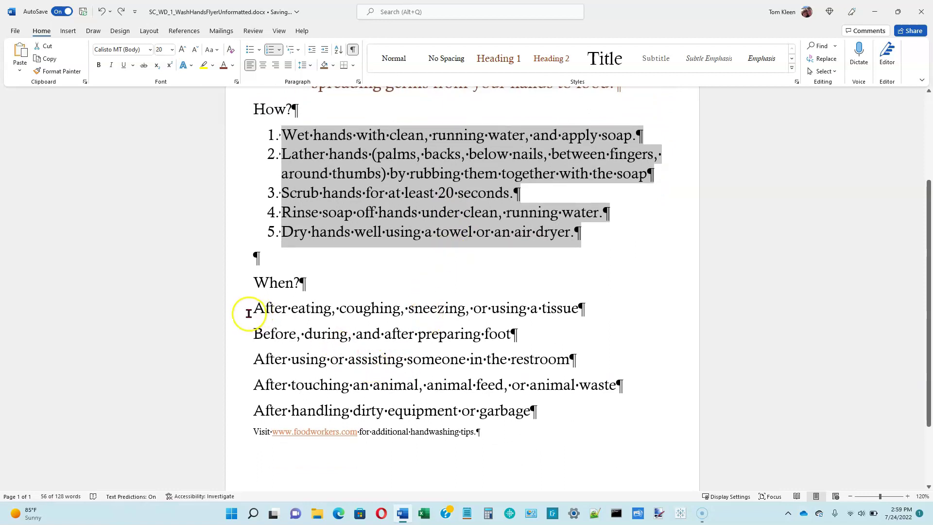
left_click_drag(241, 313, 230, 409)
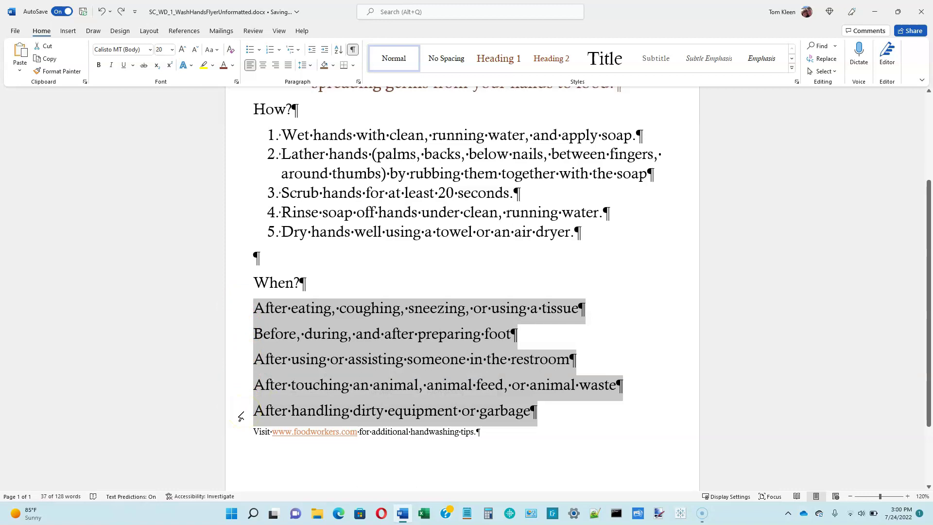
left_click(260, 50)
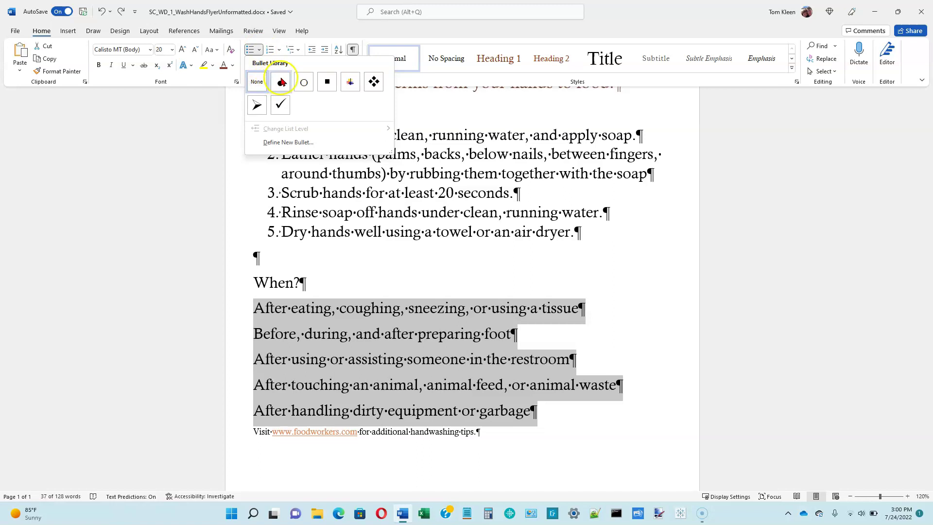
left_click(328, 83)
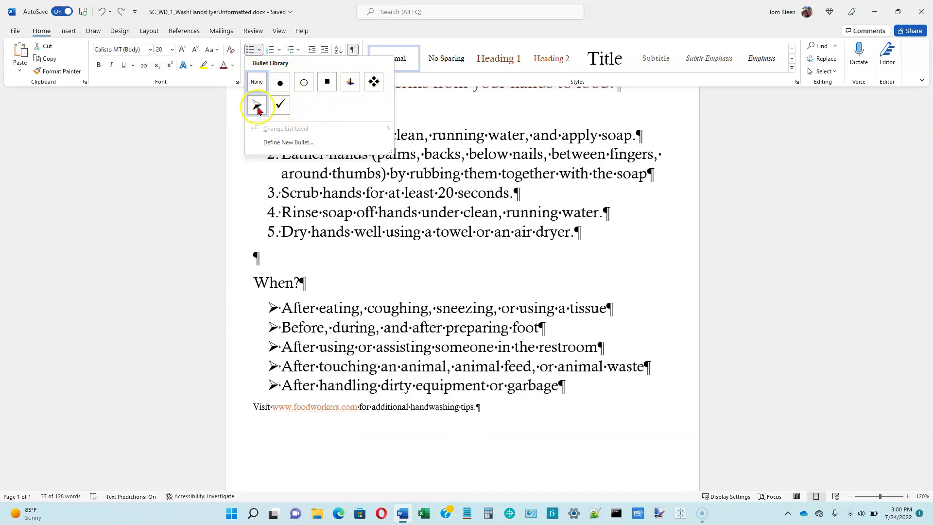
left_click(280, 85)
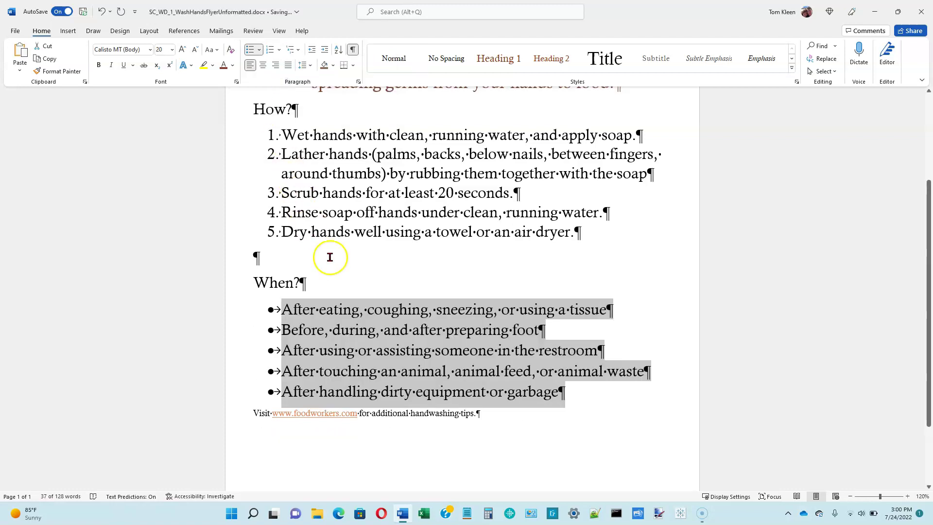
left_click(258, 49)
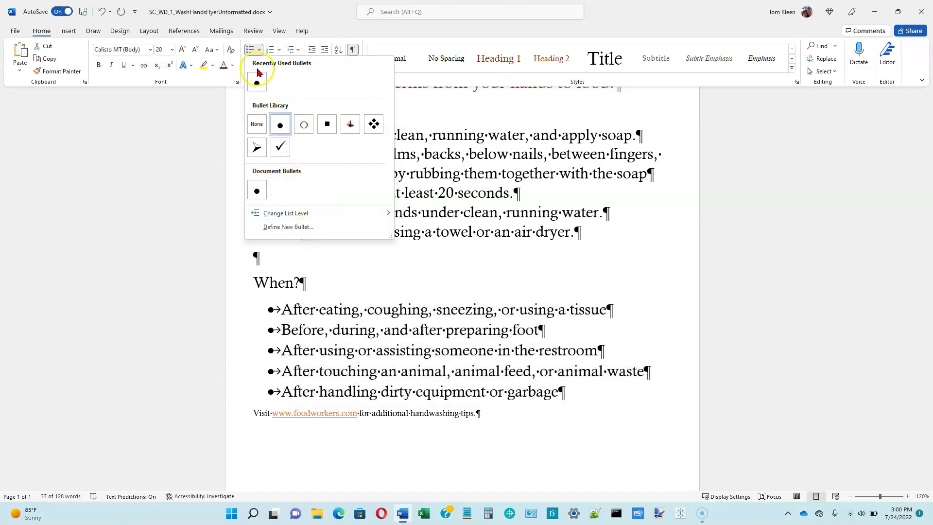
left_click(434, 272)
left_click(433, 272)
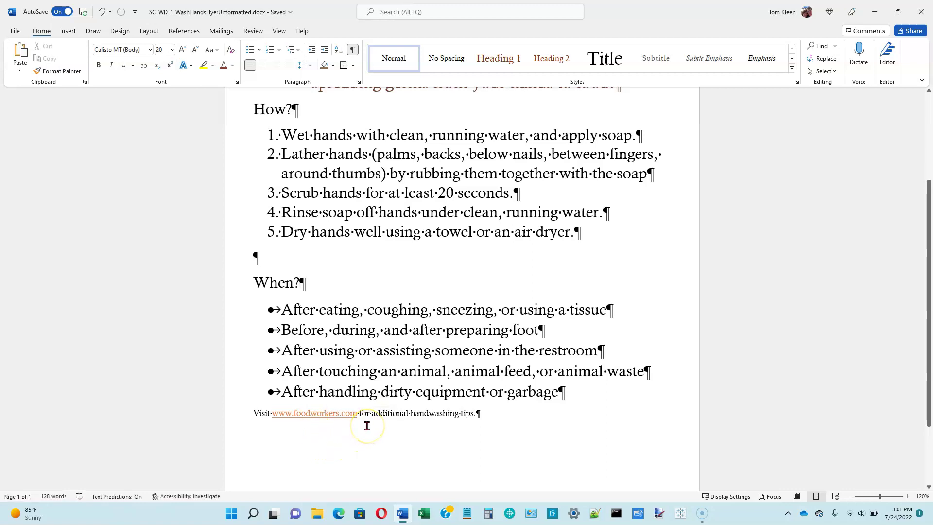
right_click(305, 414)
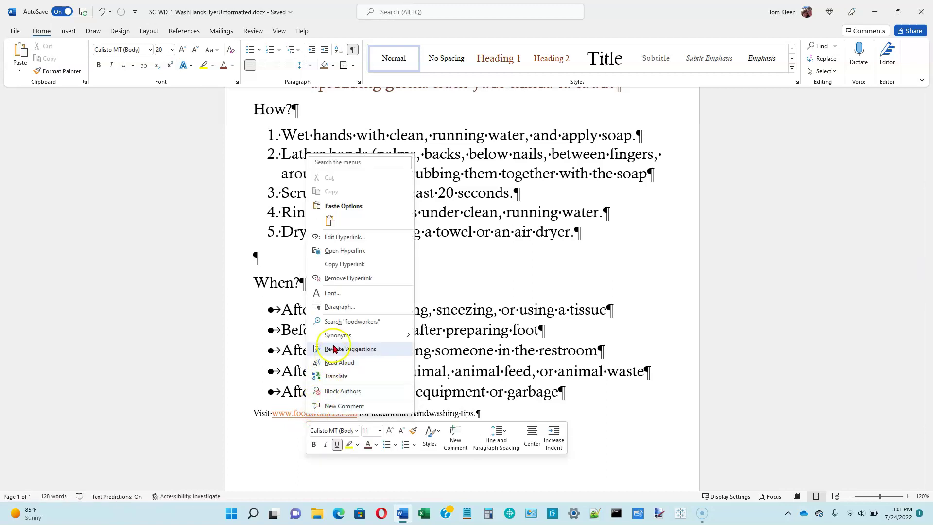
left_click(341, 280)
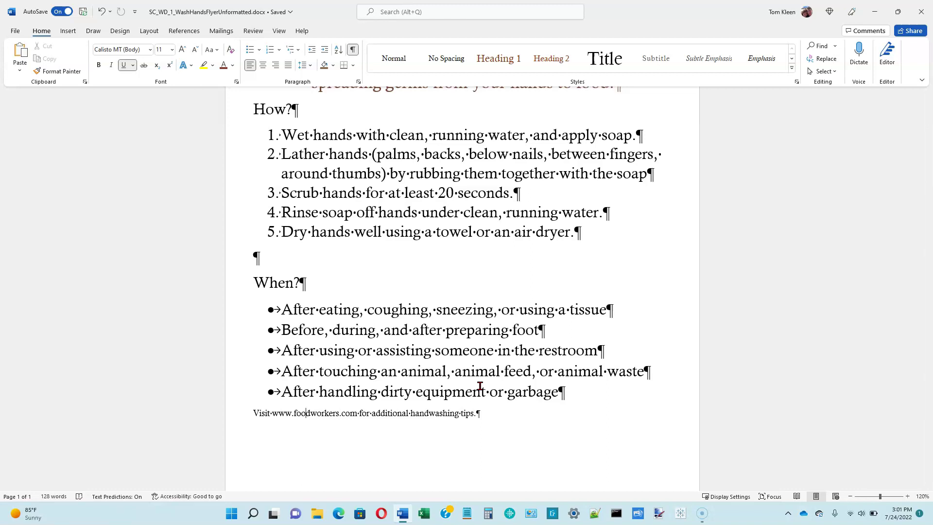
left_click(427, 412)
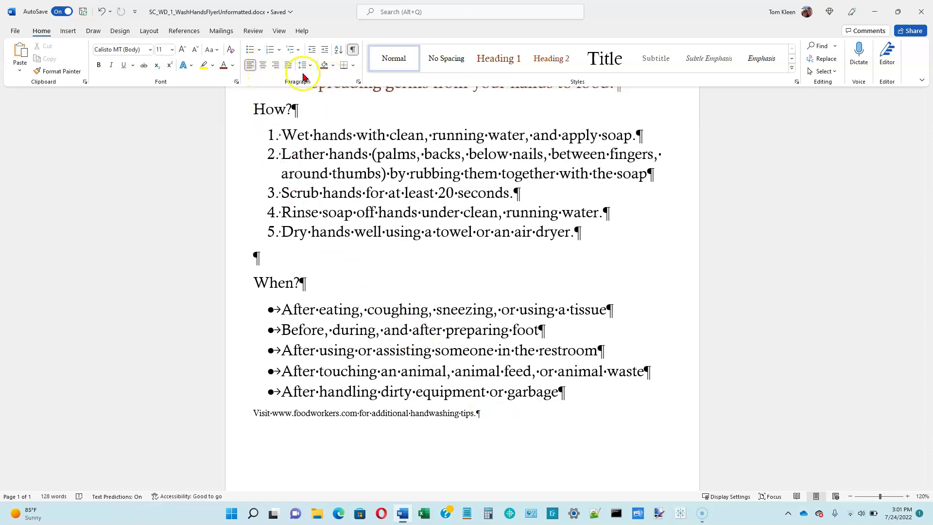
left_click(264, 66)
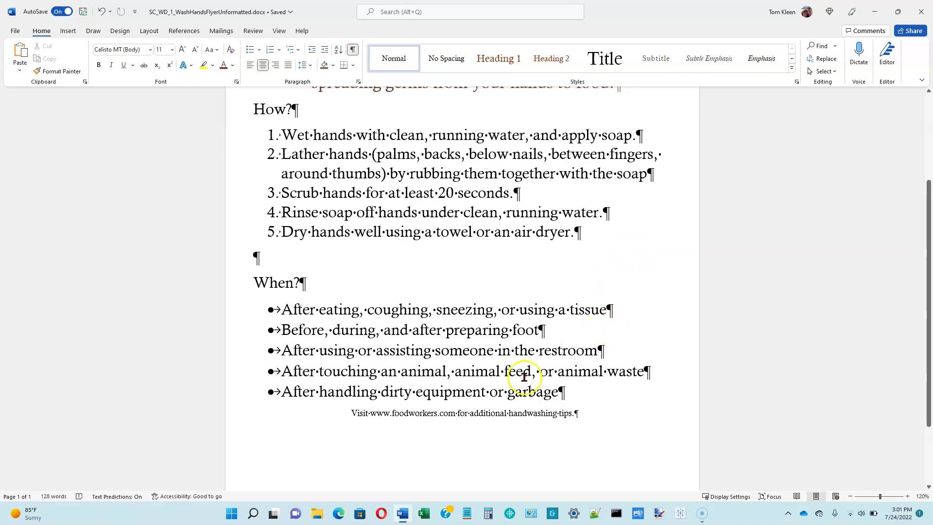
left_click(239, 420)
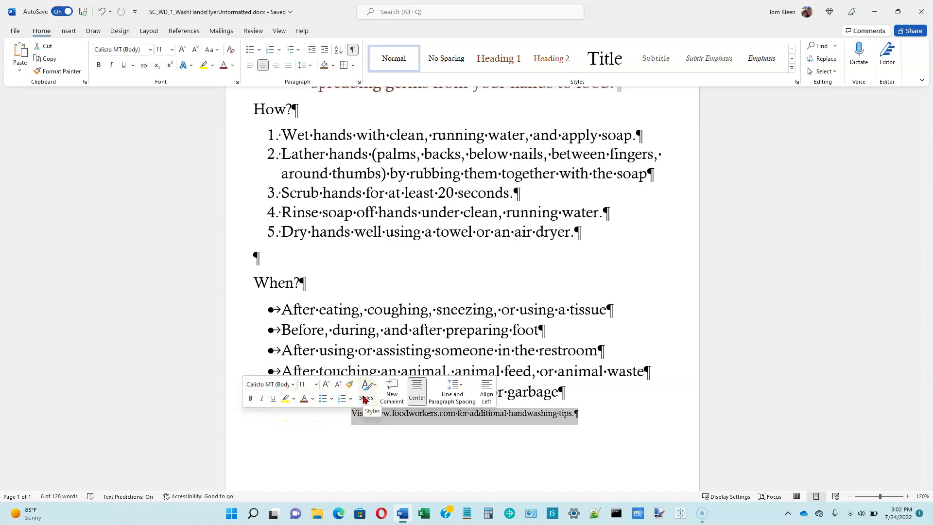
left_click(316, 385)
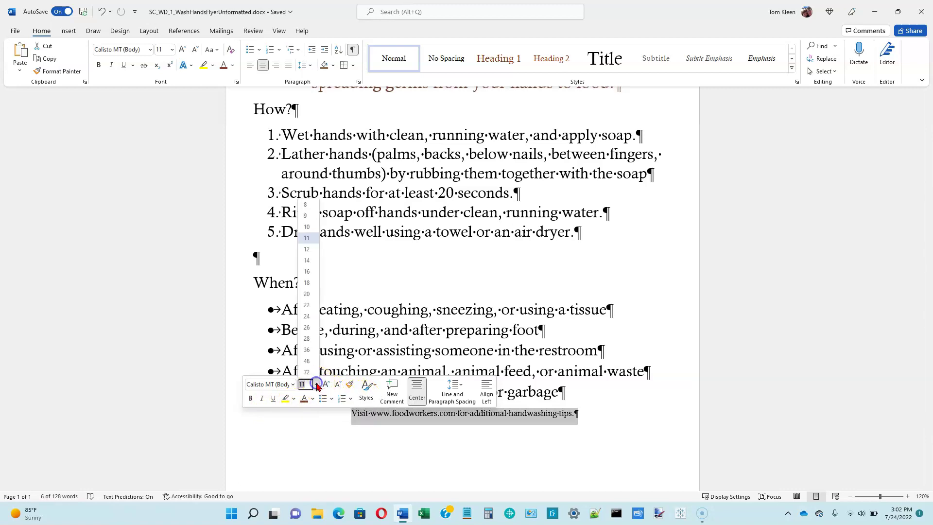
left_click(308, 283)
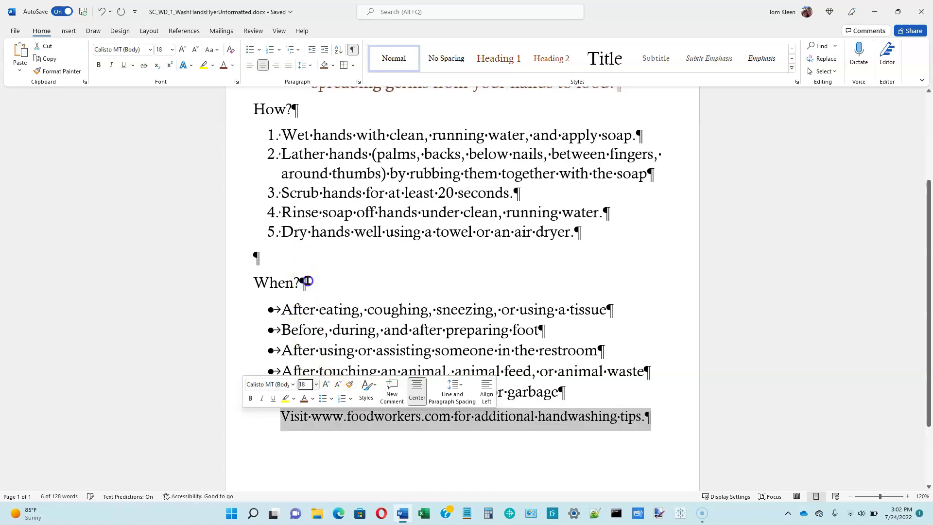
left_click(486, 402)
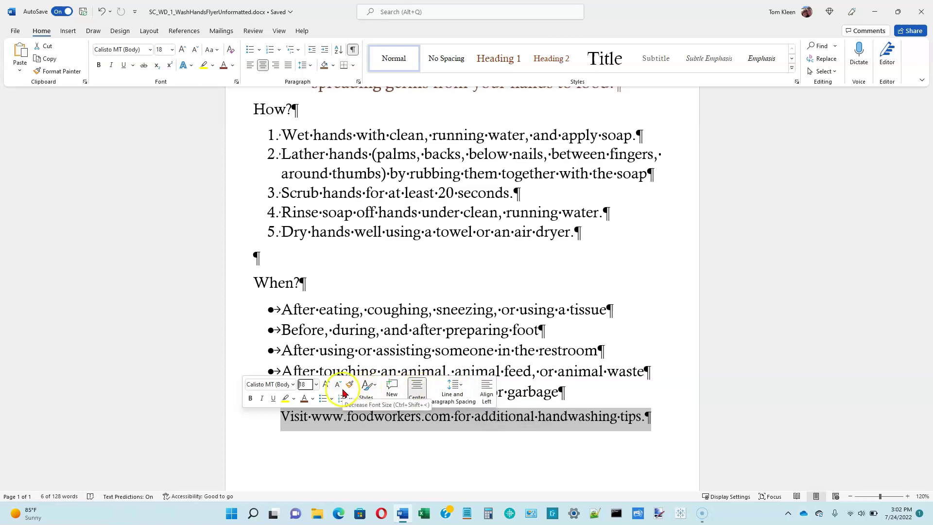
left_click(312, 400)
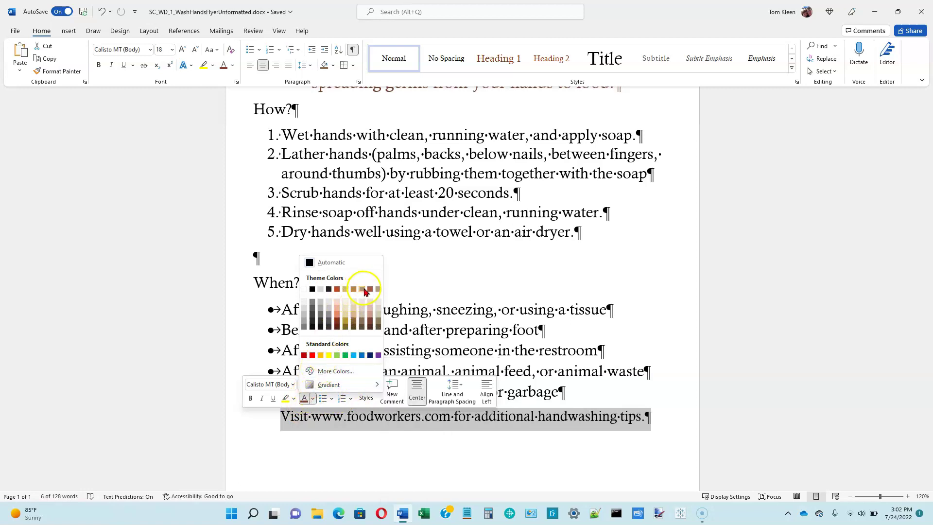
left_click(371, 321)
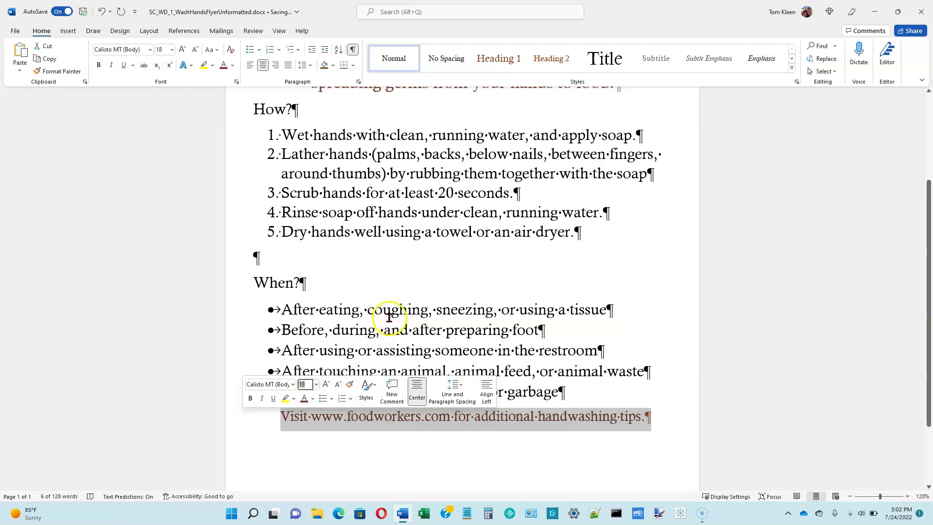
left_click(425, 330)
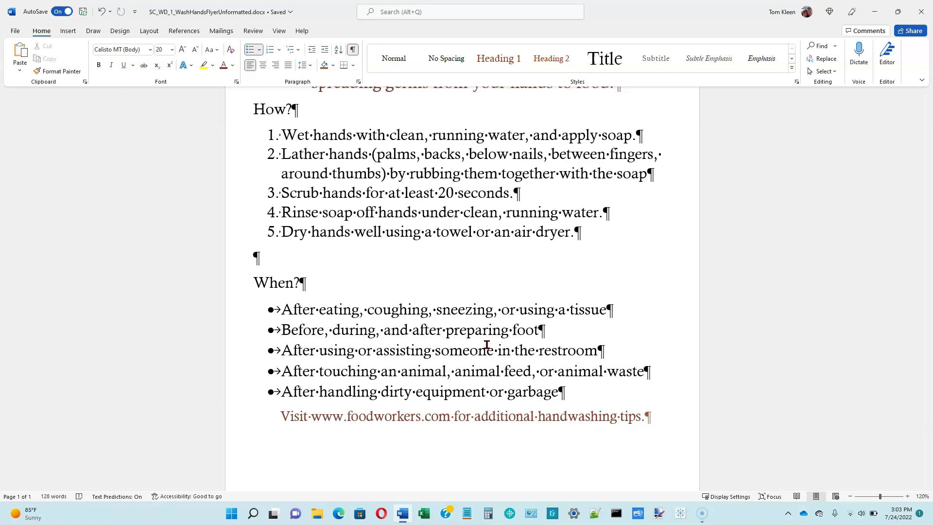
Step: Underline 'additional handwashing tips' with the default single underline
left_click(516, 416)
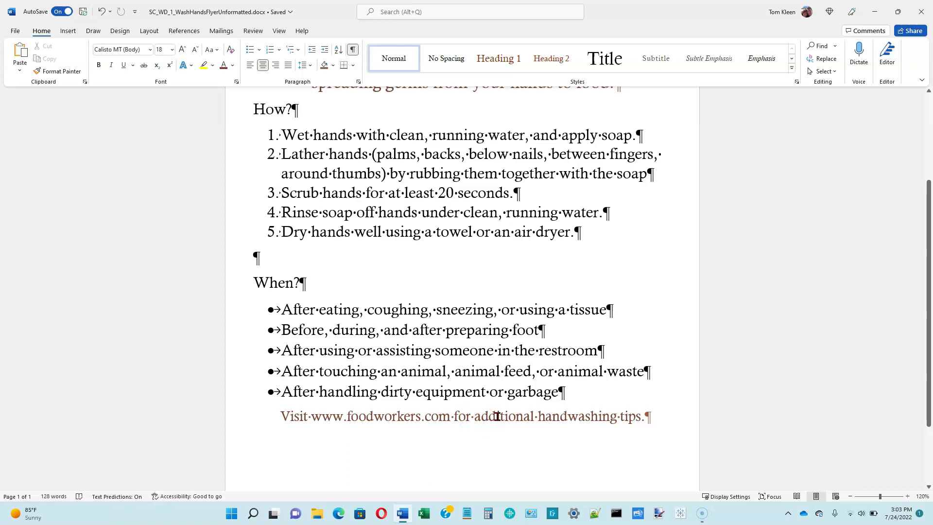
key("ctrl+Left")
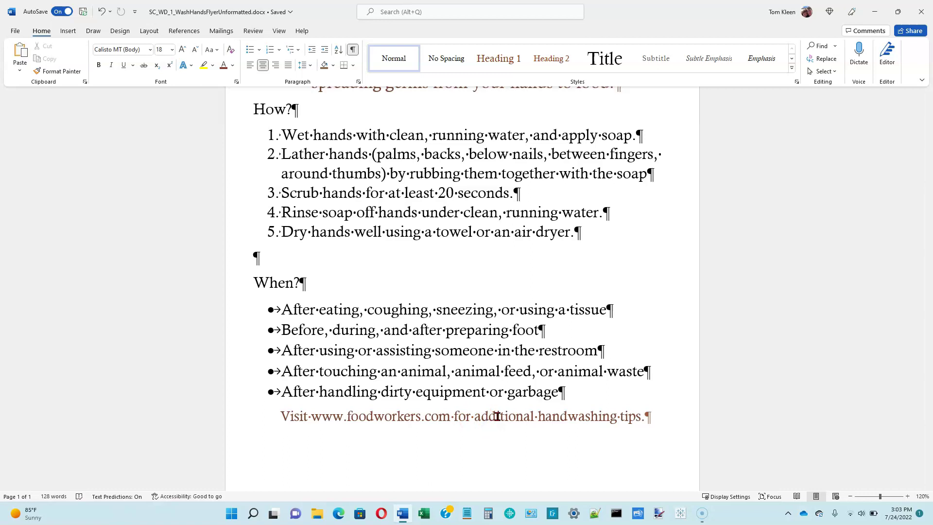
left_click(495, 417)
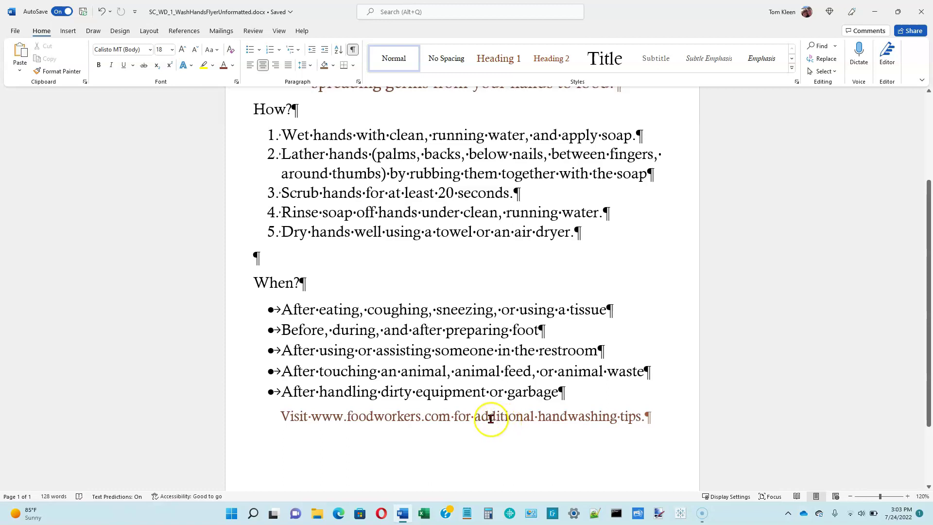
left_click_drag(475, 417, 638, 417)
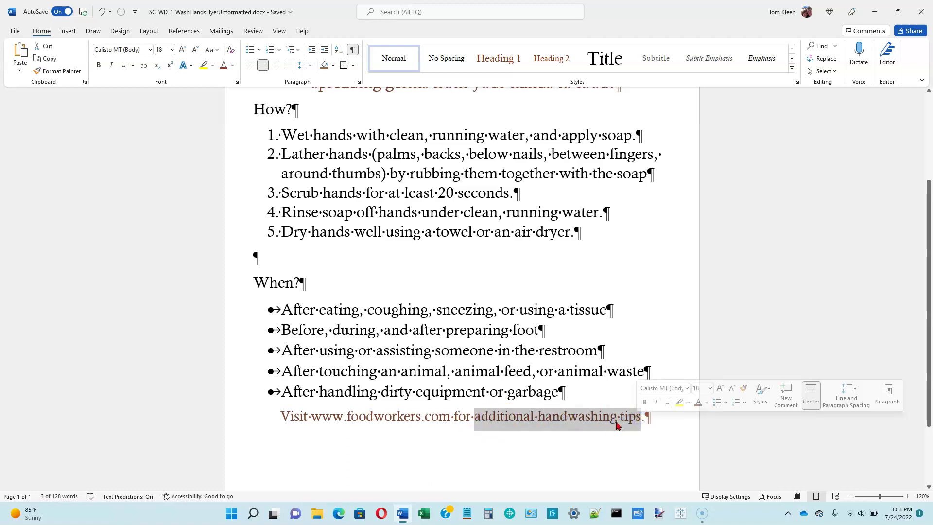
left_click(125, 70)
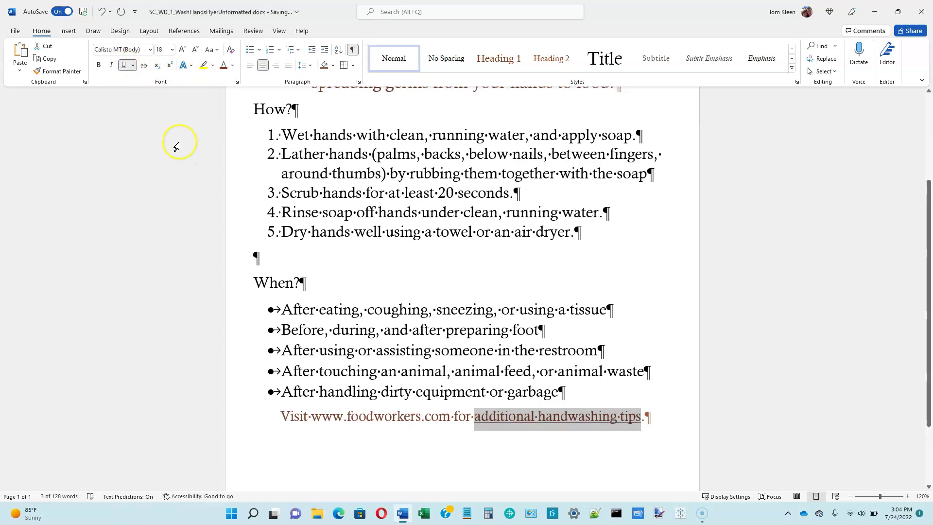
left_click(134, 66)
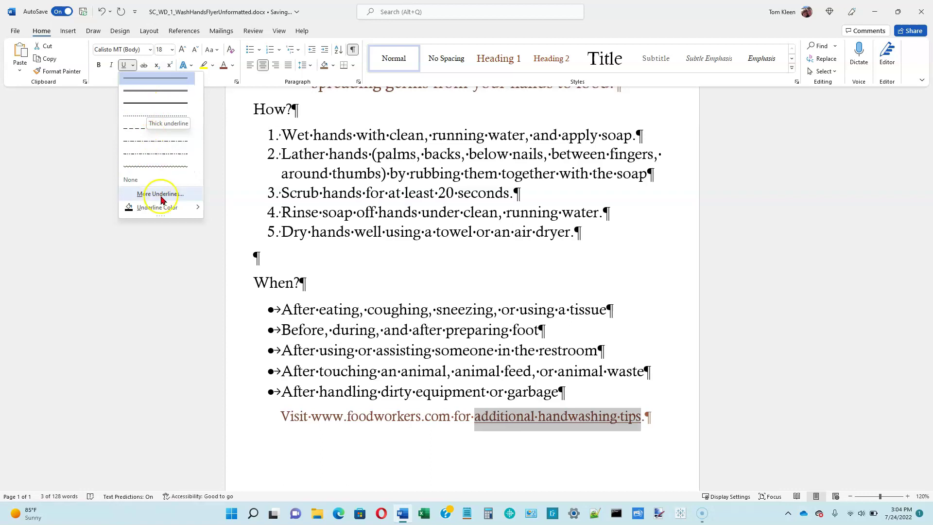
mouse_move(164, 208)
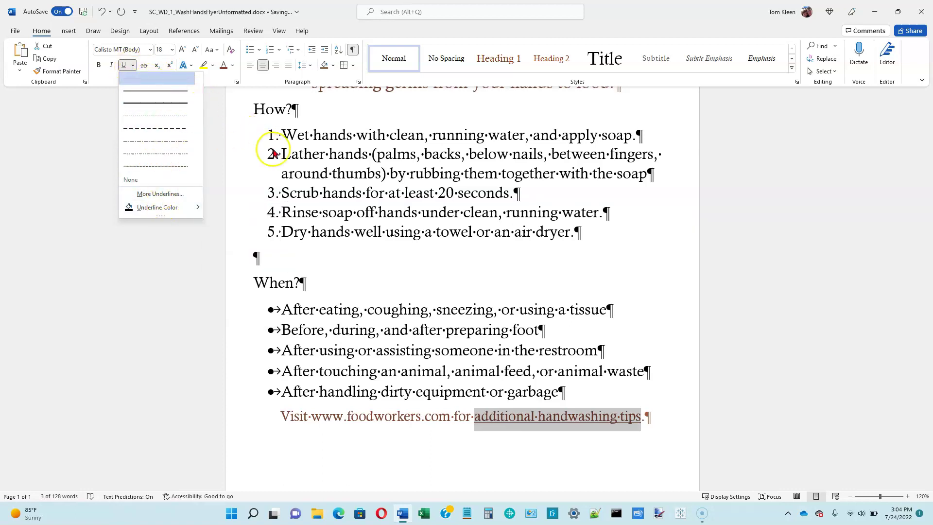
left_click(395, 329)
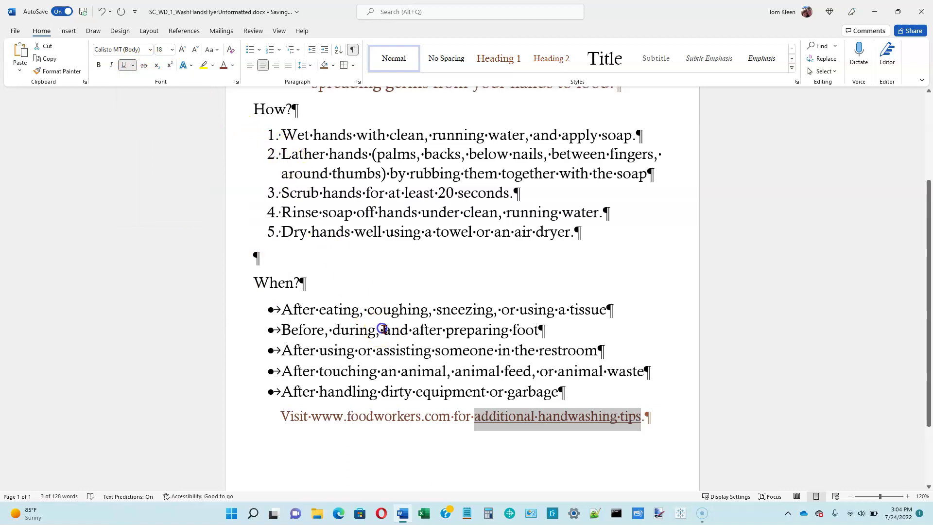
left_click(400, 330)
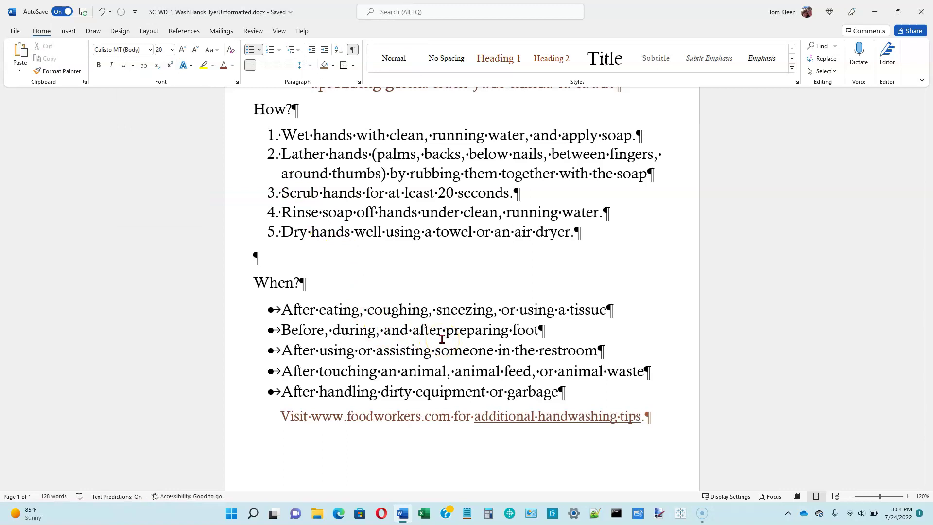
Step: Italicize 'prevent' in the intro paragraph below the banner
scroll(442, 338, "up", 5)
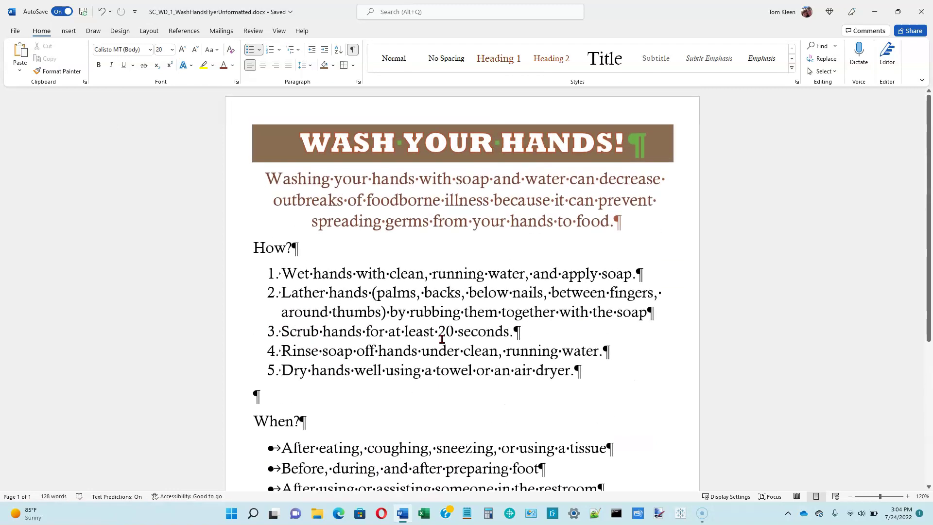
double_click(628, 199)
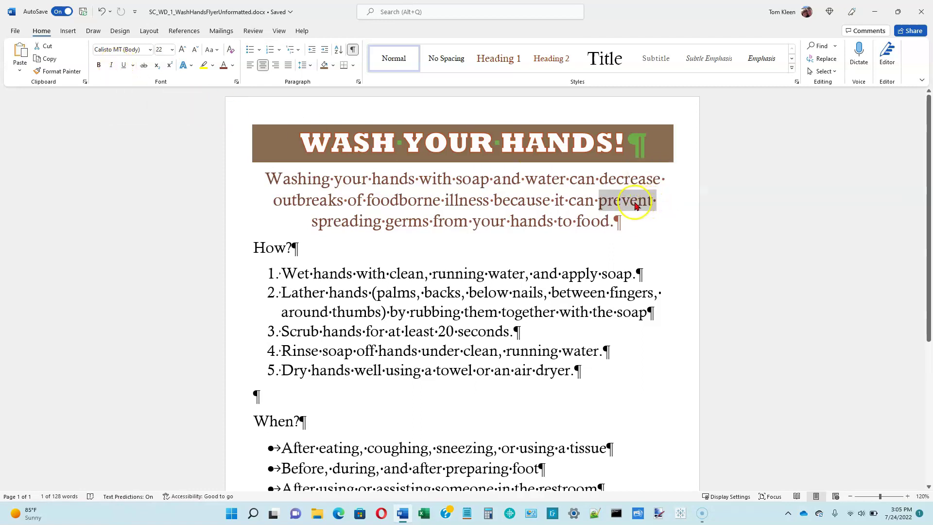
left_click(112, 65)
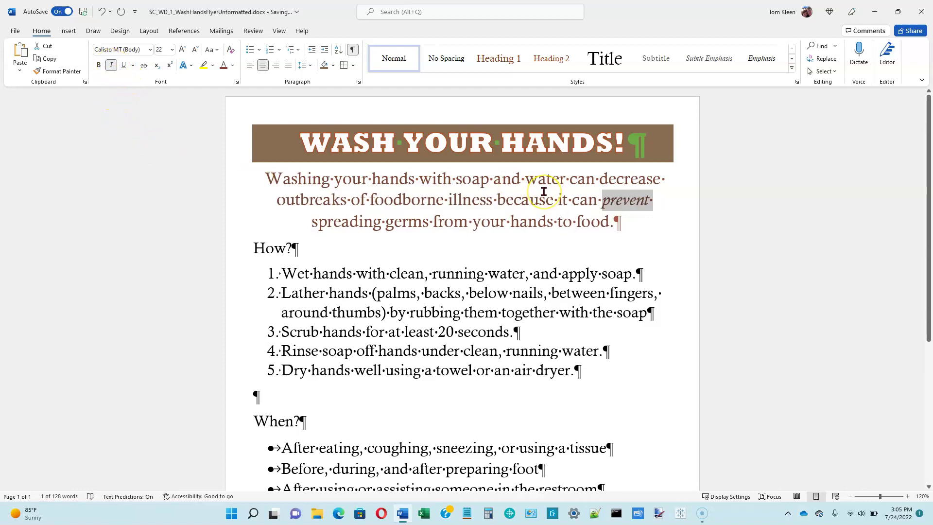